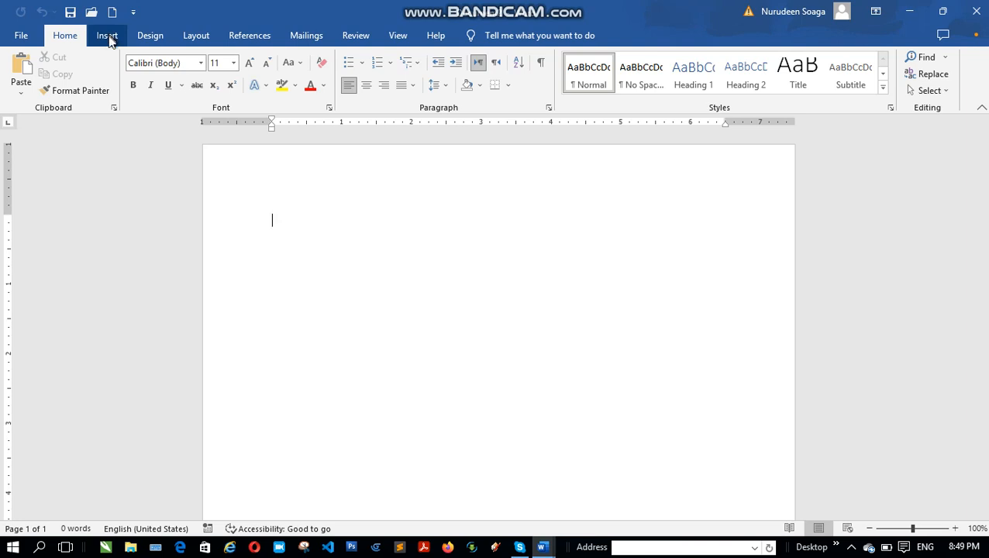
Step: Insert a Blank header, enter the person's first name as its text, and return to the document body
left_click(105, 36)
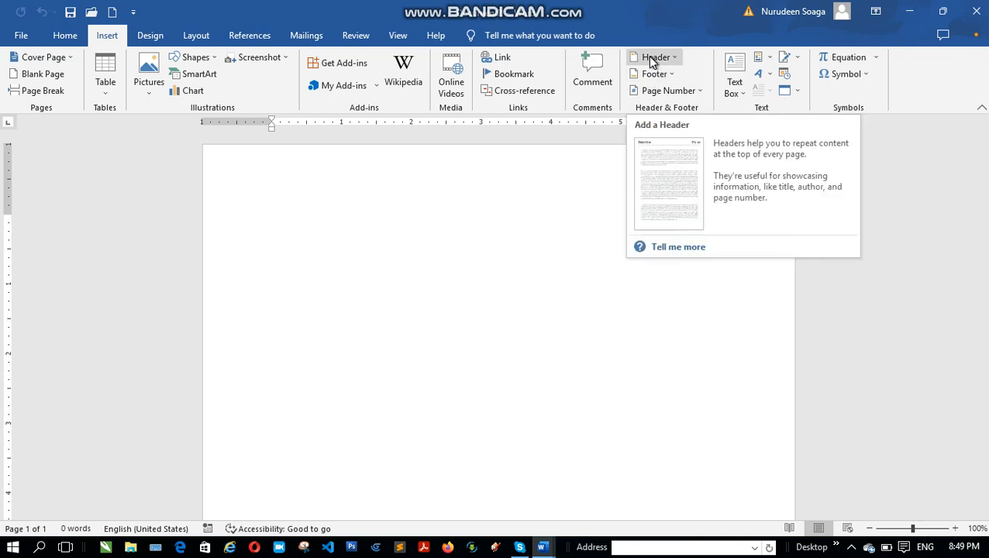
left_click(649, 57)
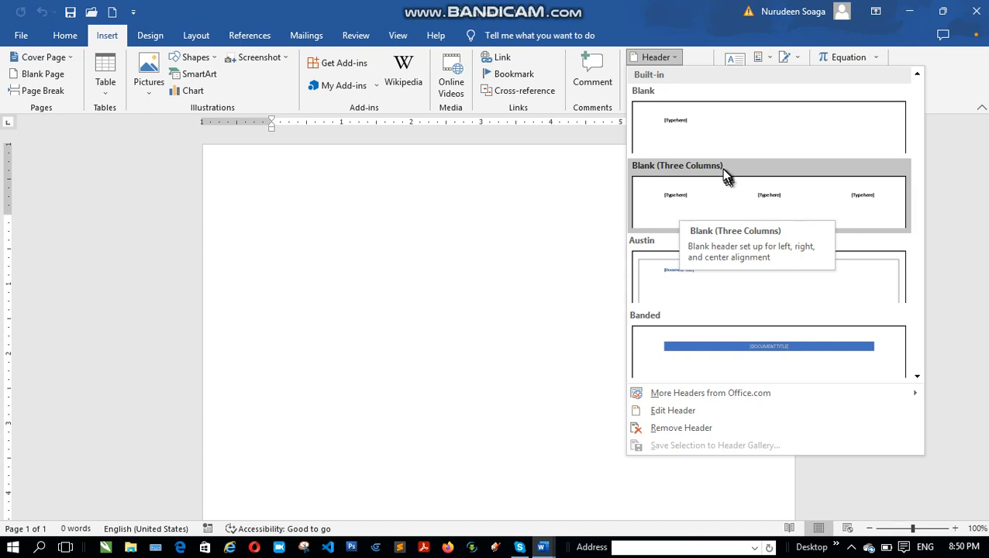
left_click(671, 134)
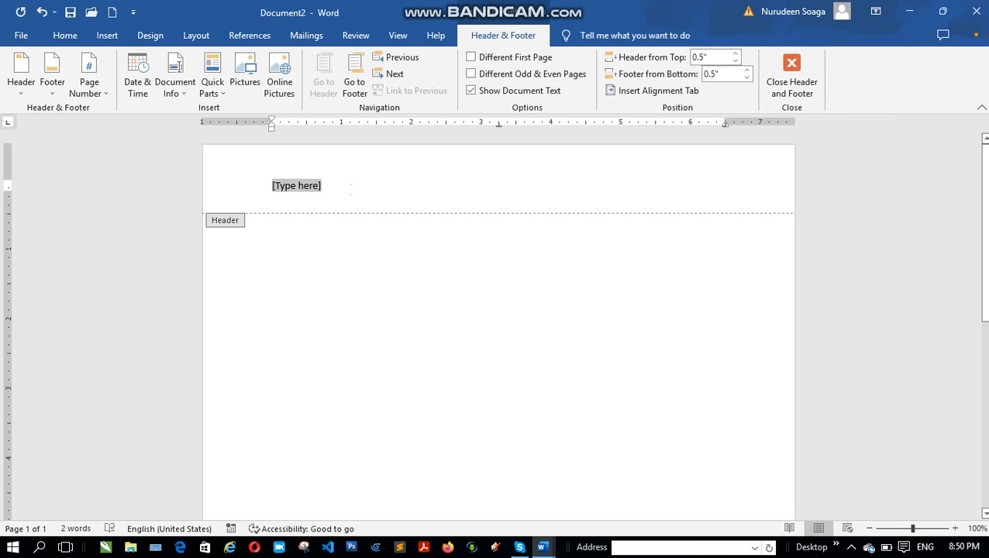
type("nurude")
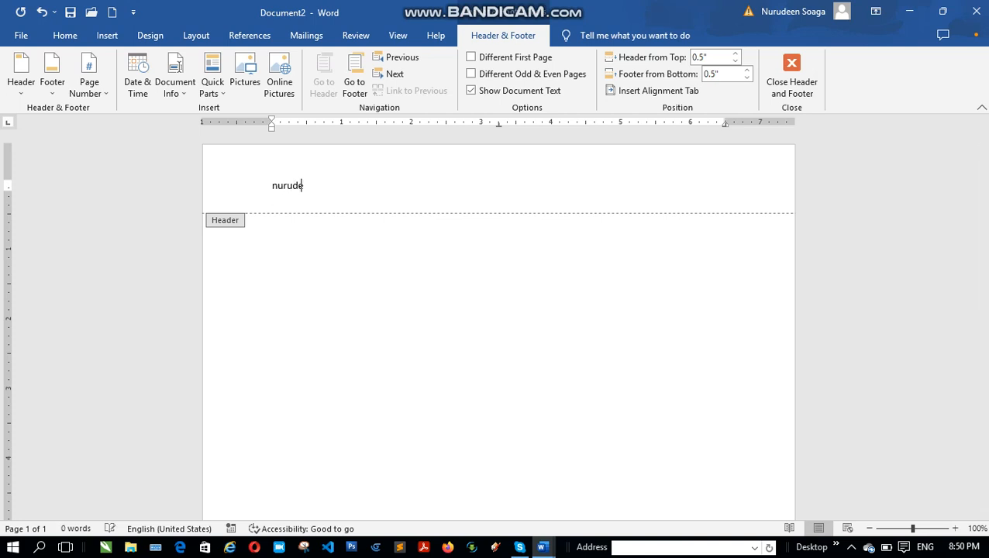
type("em")
key("BackSpace")
type("n")
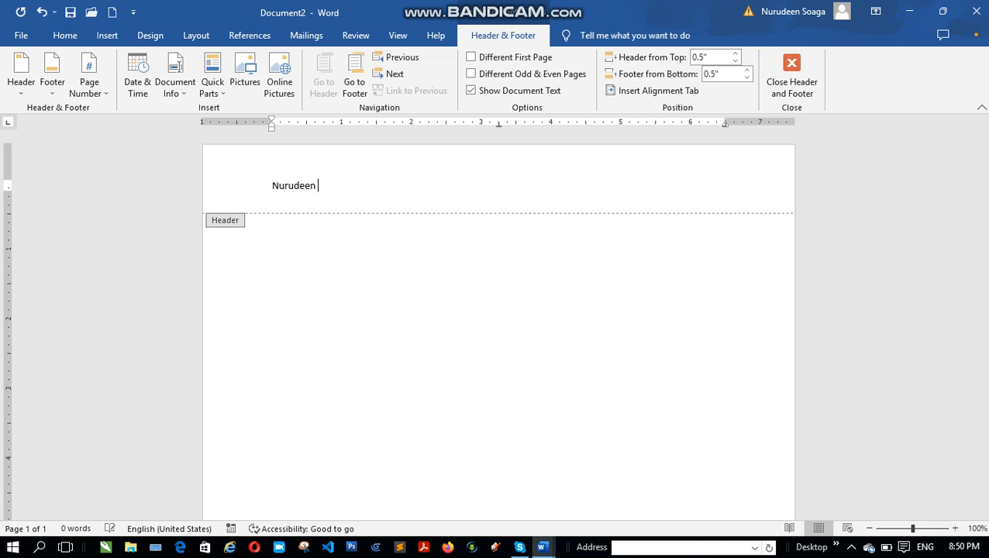
double_click(324, 258)
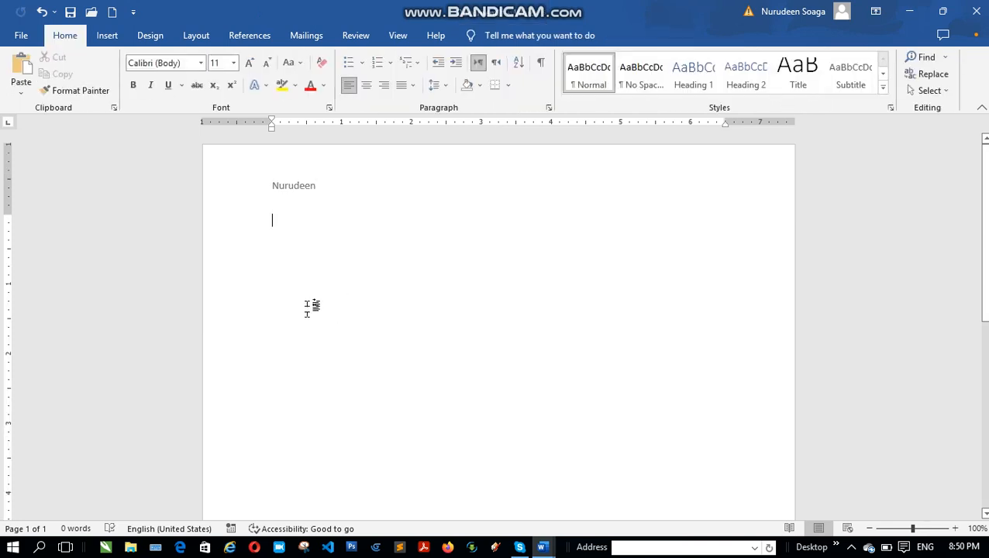
Step: Add empty paragraphs to the document body until it extends onto a third page
scroll(314, 309, "down", 2)
scroll(312, 313, "down", 5)
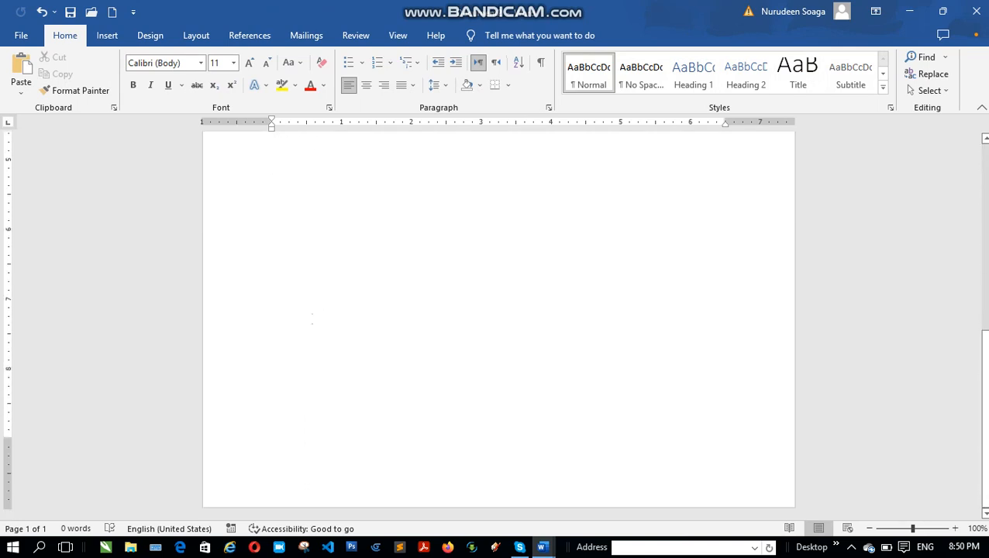
scroll(350, 277, "up", 7)
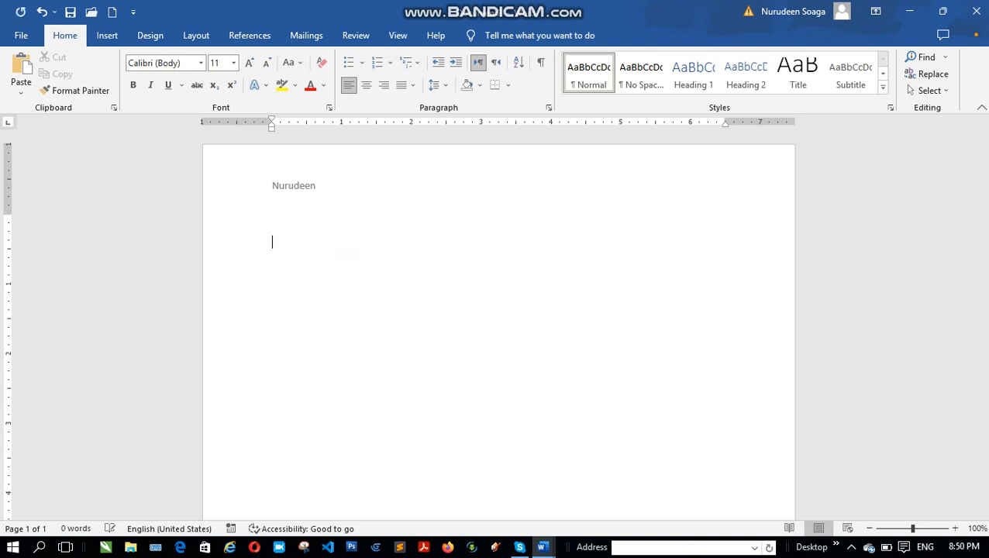
key("Return")
key("Return")
key("Return")
key("Return")
key("Return")
key("Return")
key("Return")
key("Return")
key("Return")
key("Return")
key("Return")
key("Return")
key("Return")
key("Return")
key("Return")
key("Return")
key("Return")
key("Return")
key("Return")
key("Return")
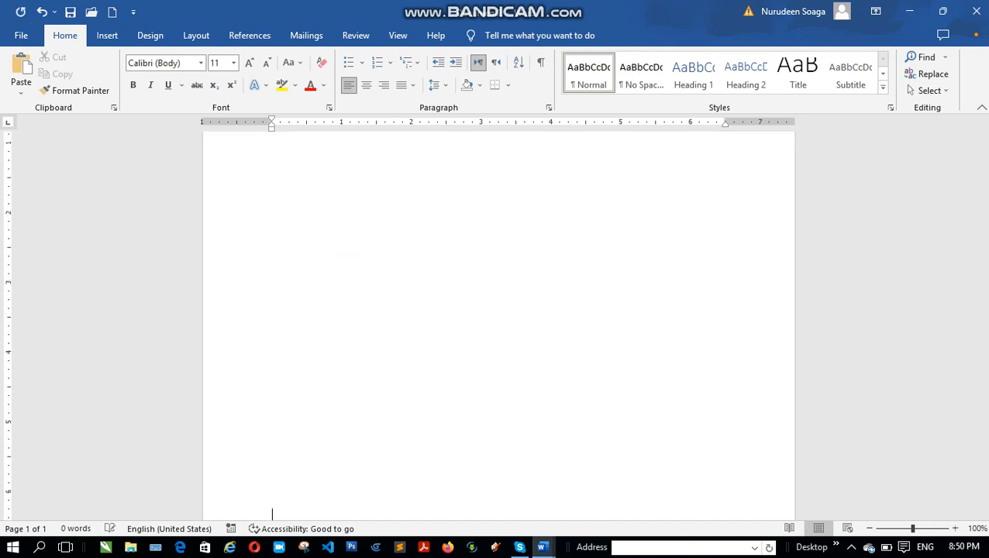
key("Return")
key("Return")
key("Return")
key("Return")
key("Return")
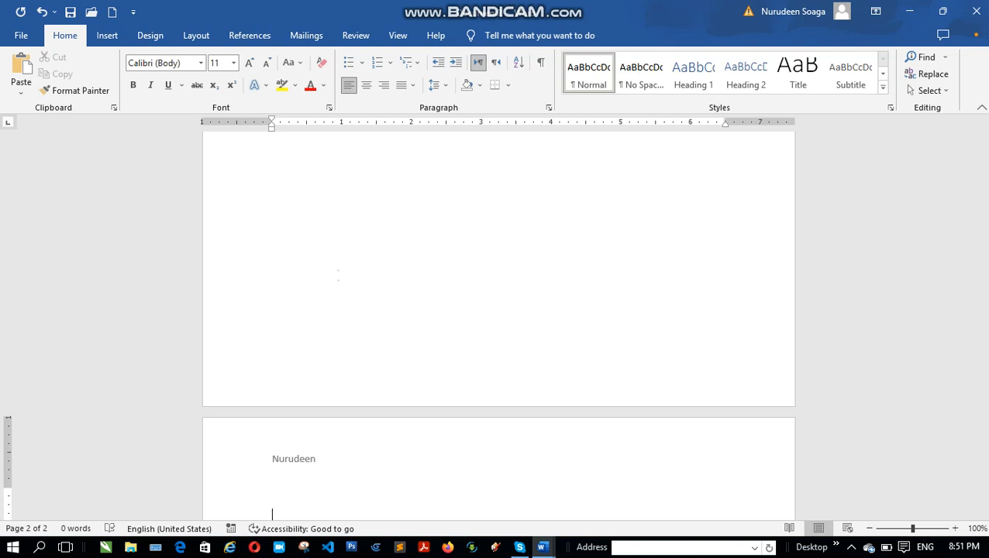
key("Return")
key("Return")
key("Return")
key("Return")
key("Return")
key("Return")
key("Return")
key("Return")
key("Return")
key("Return")
key("Return")
key("Return")
key("Return")
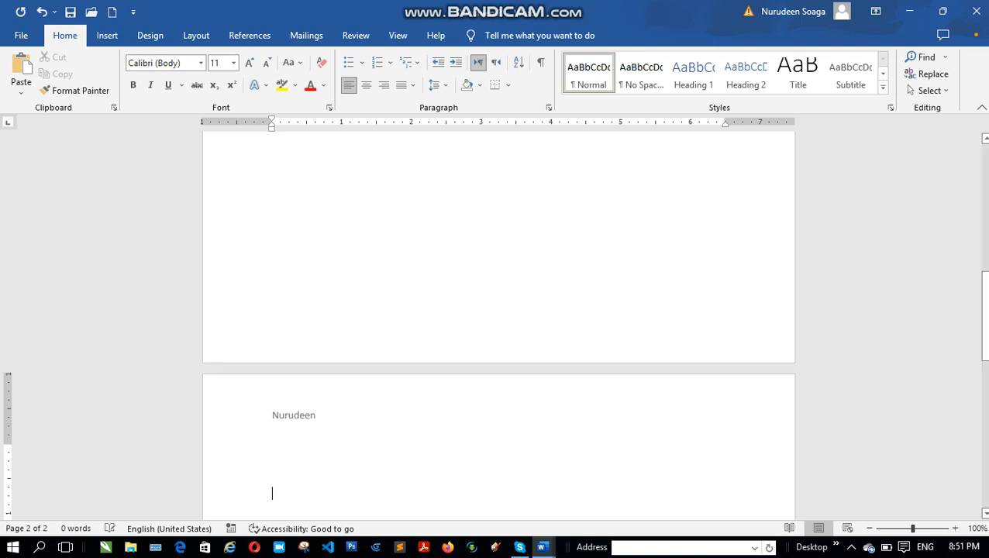
key("Return")
key("Return")
key("Return")
key("Return")
key("Return")
key("Return")
key("Return")
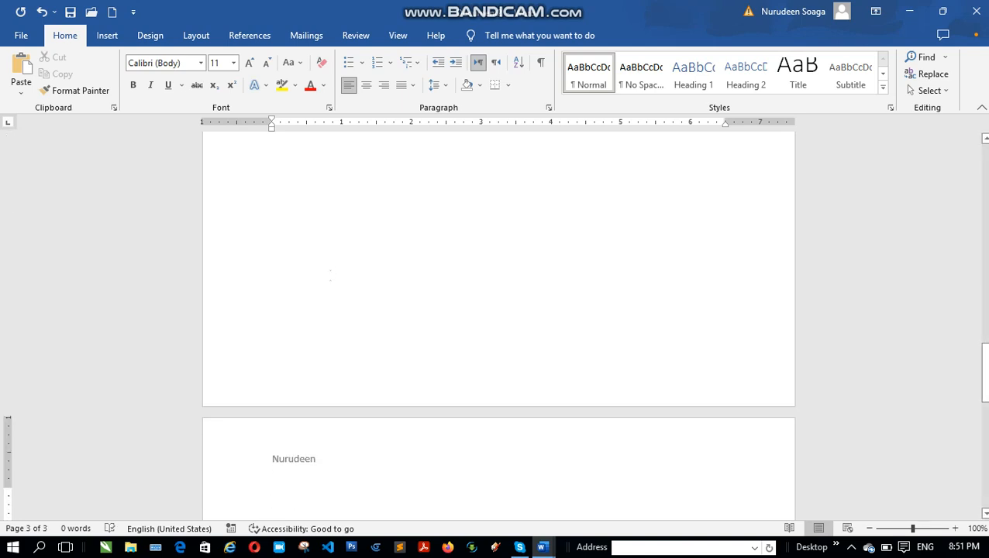
scroll(360, 215, "up", 3)
scroll(361, 214, "up", 15)
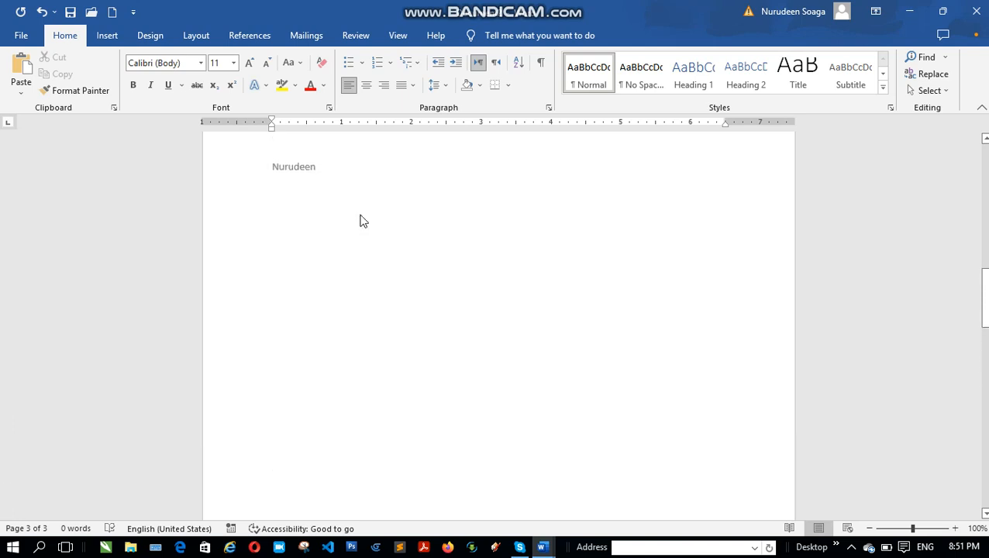
scroll(361, 214, "up", 2)
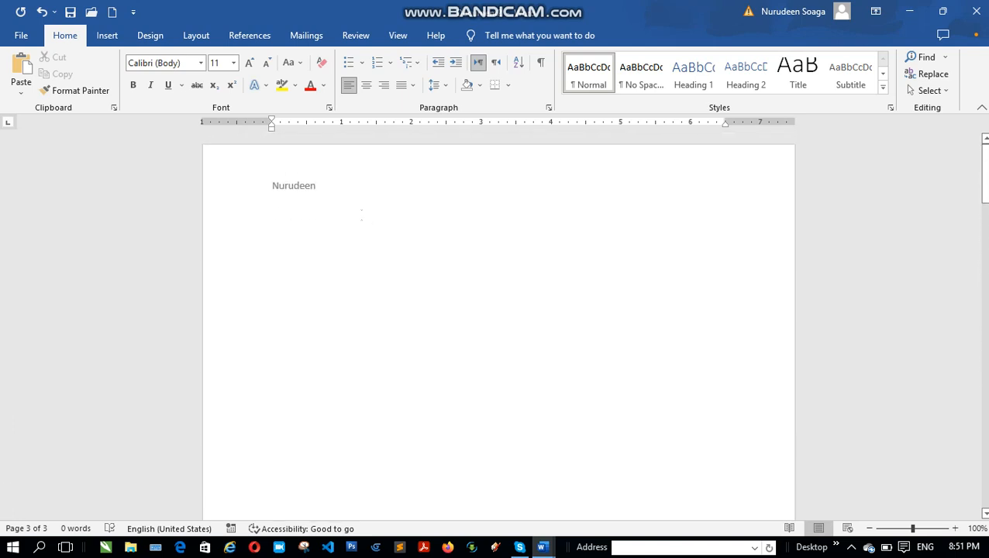
double_click(339, 178)
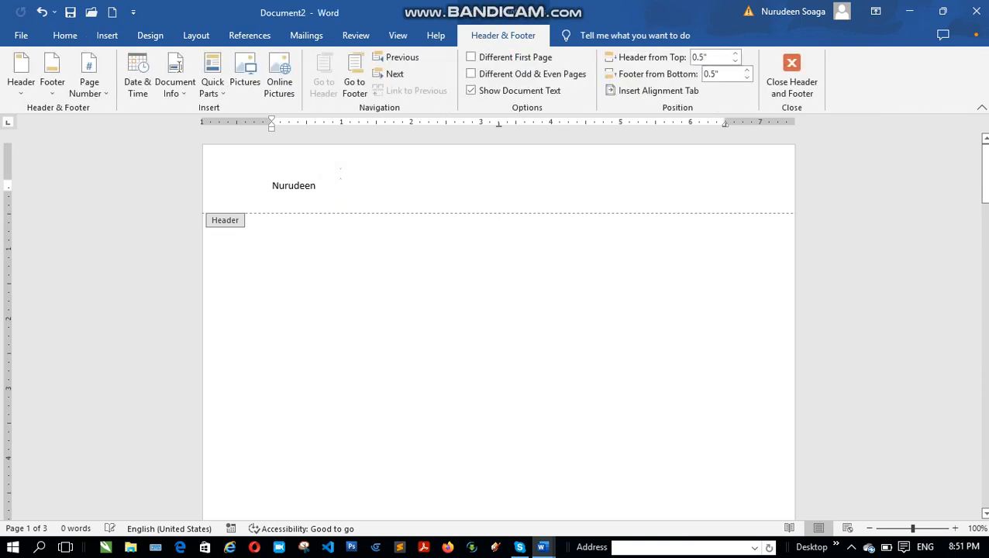
left_click(401, 179)
key("Escape")
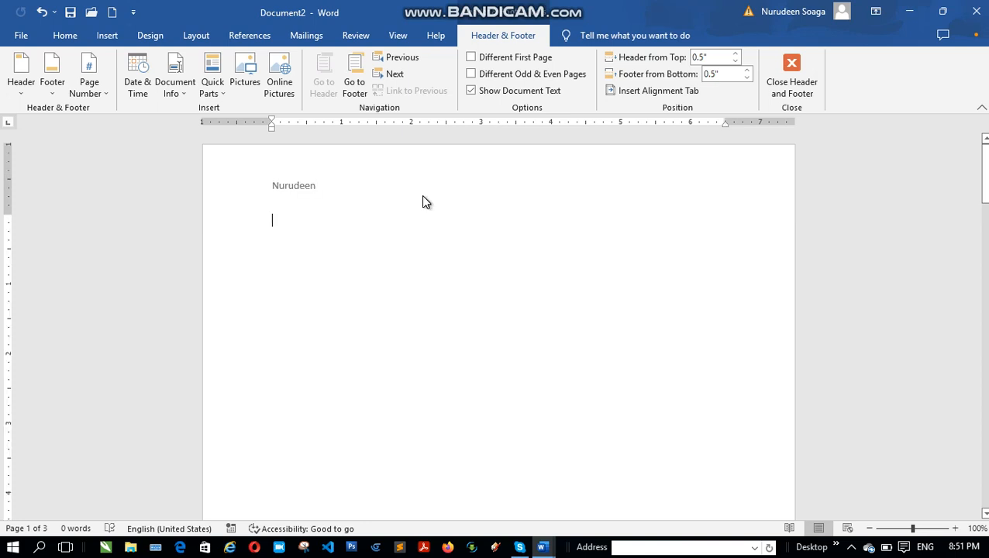
left_click(372, 179)
left_click(304, 201)
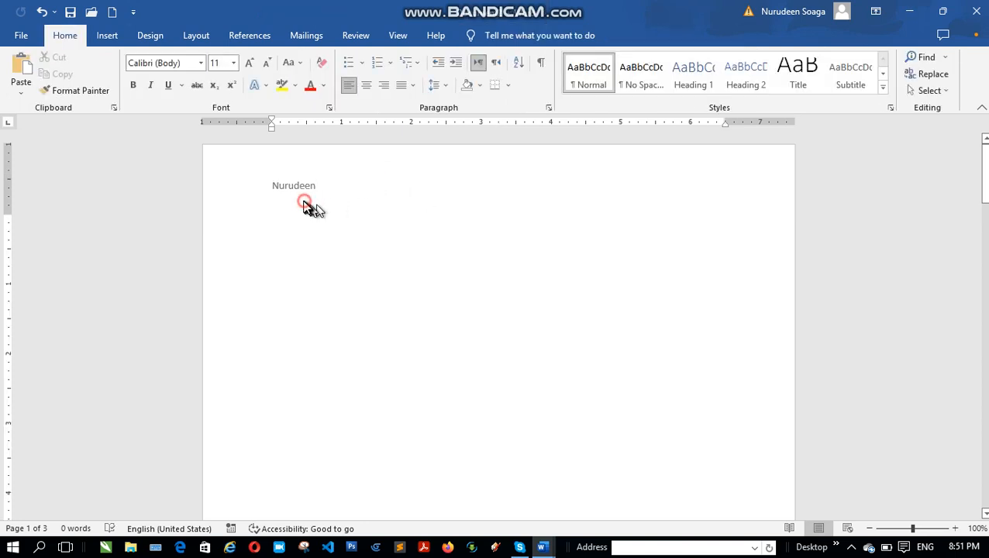
Step: Open the first page's header for editing and insert two tabs after the name to reach the right-aligned tab stop
double_click(309, 193)
left_click(331, 185)
left_click(323, 184)
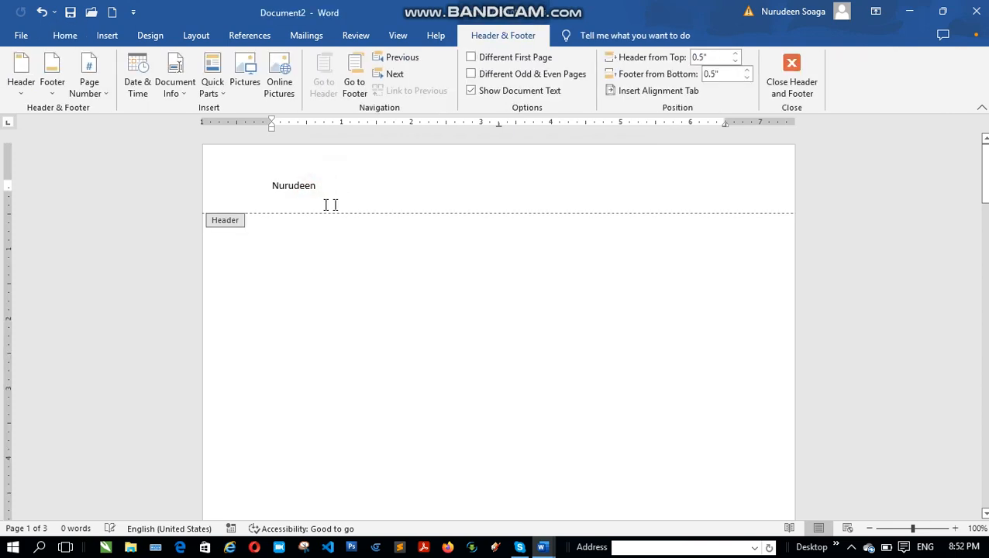
left_click(356, 188)
key("Tab")
key("Tab")
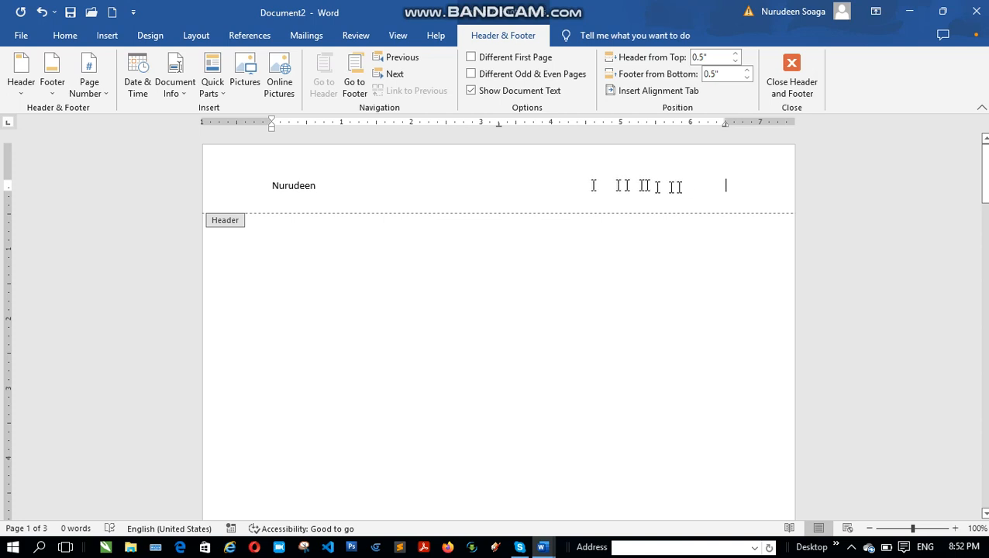
Step: Insert a page number at the top of the page in the Plain Number 1 style
left_click(108, 35)
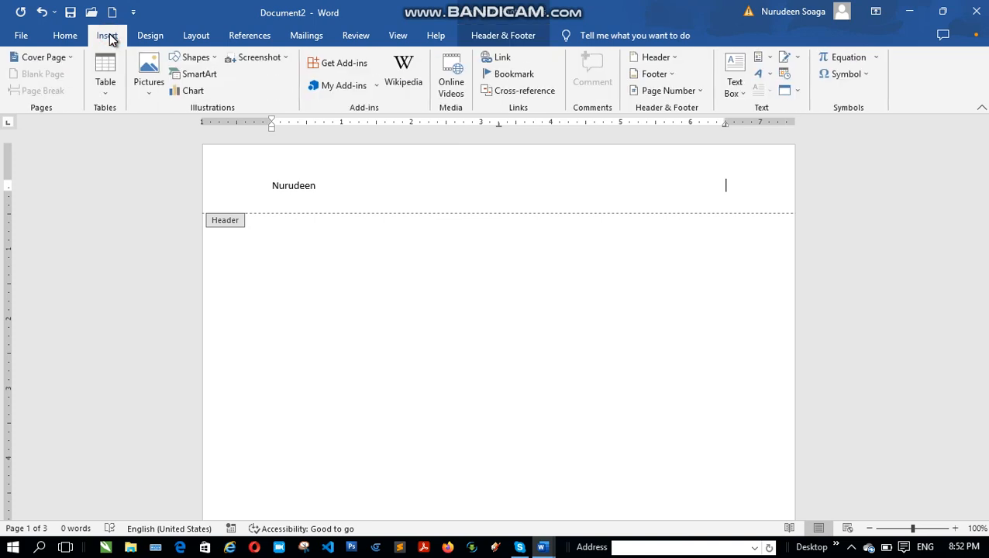
left_click(669, 91)
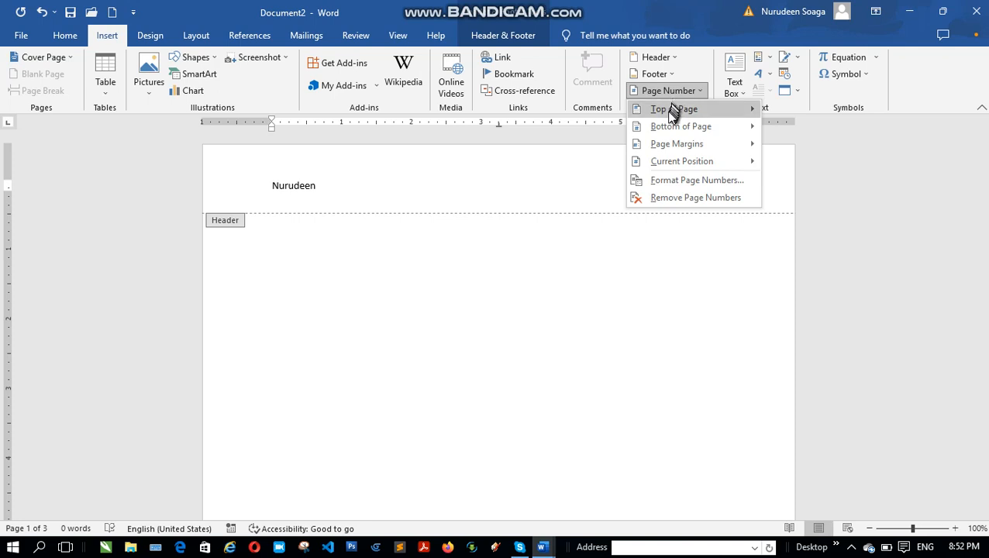
mouse_move(671, 114)
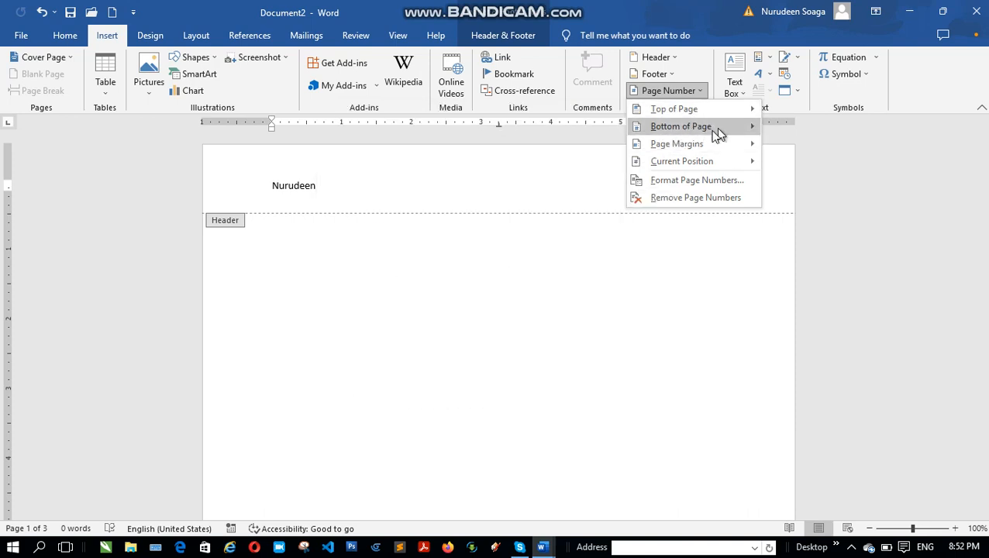
mouse_move(685, 150)
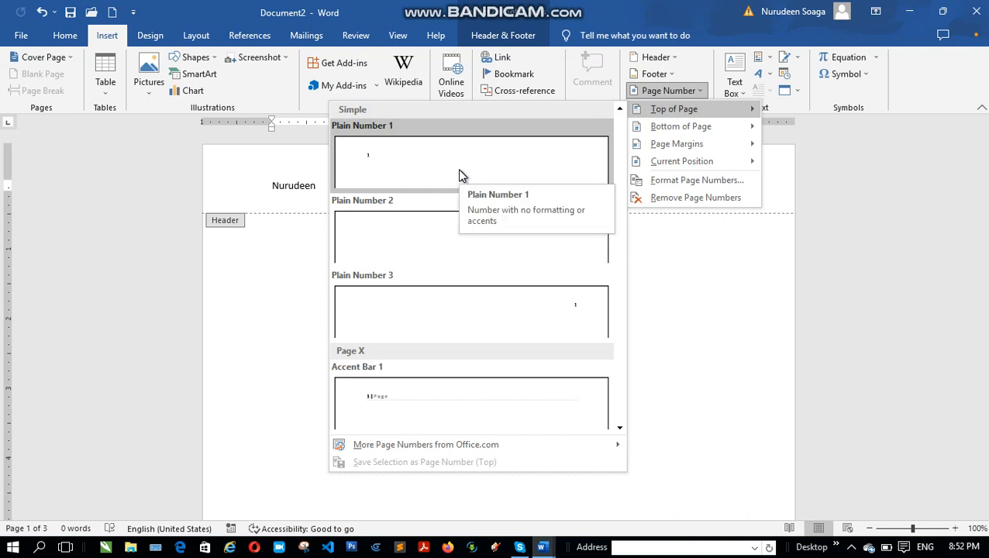
left_click(459, 175)
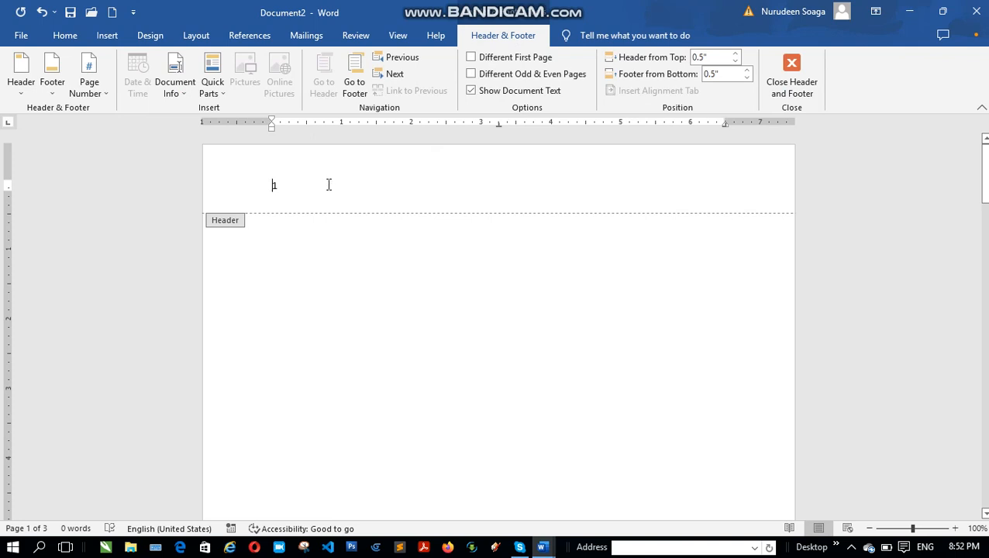
Step: Apply the Plain Number 3 page number style at the top of the page, then close the header and check the numbering across the pages
left_click(111, 41)
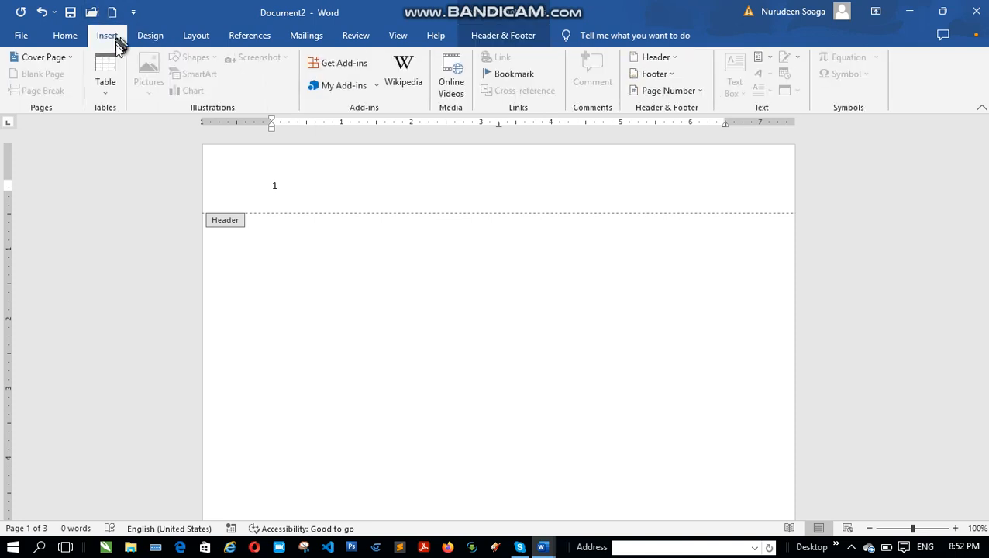
left_click(654, 93)
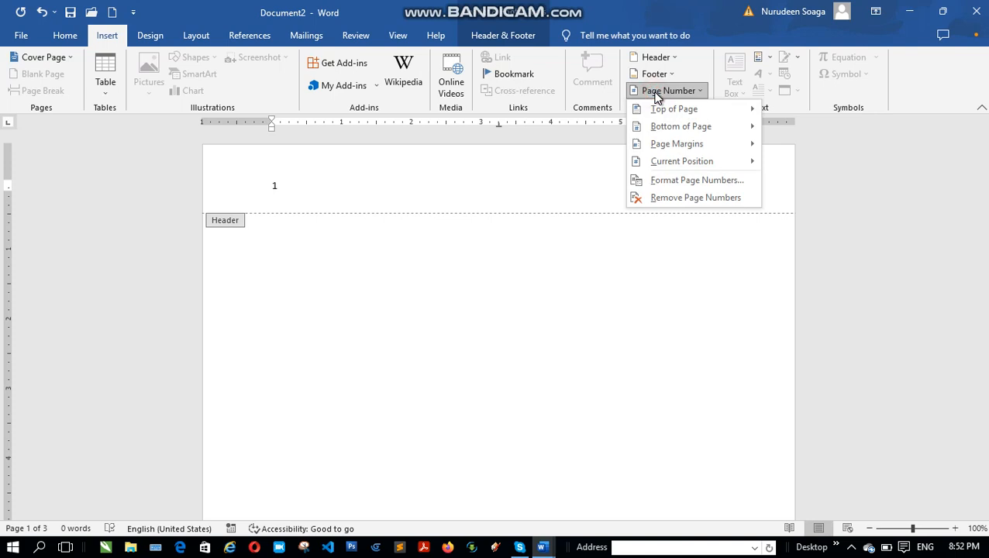
mouse_move(664, 112)
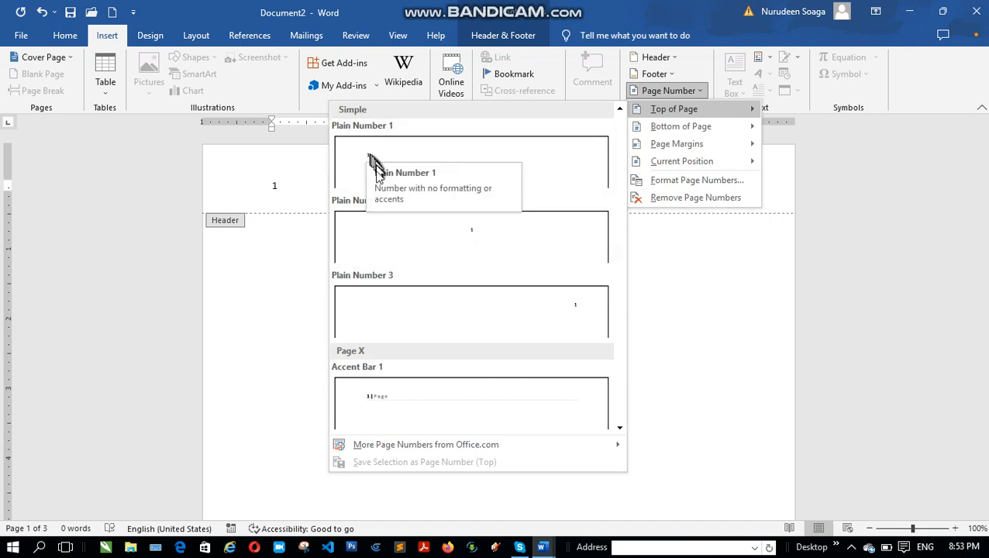
left_click(563, 312)
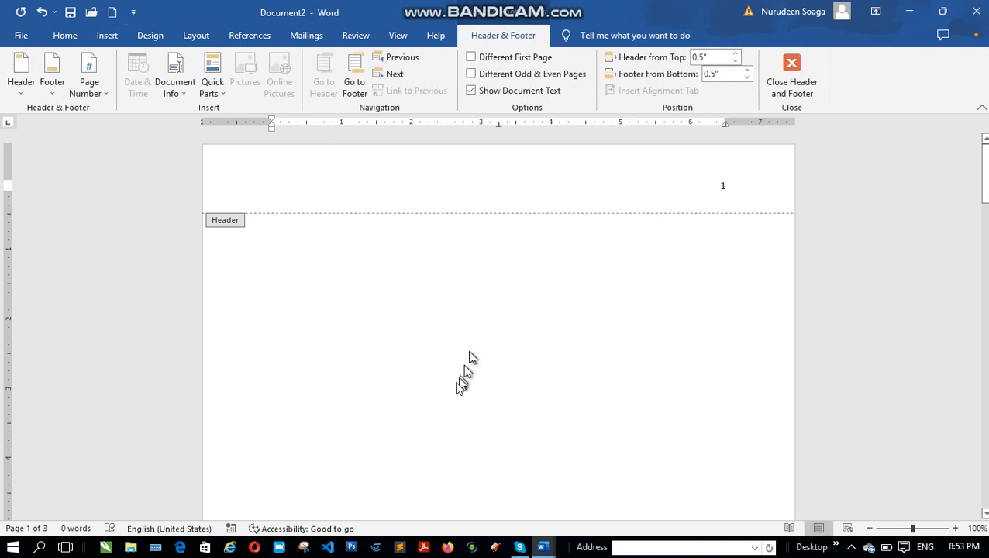
double_click(424, 294)
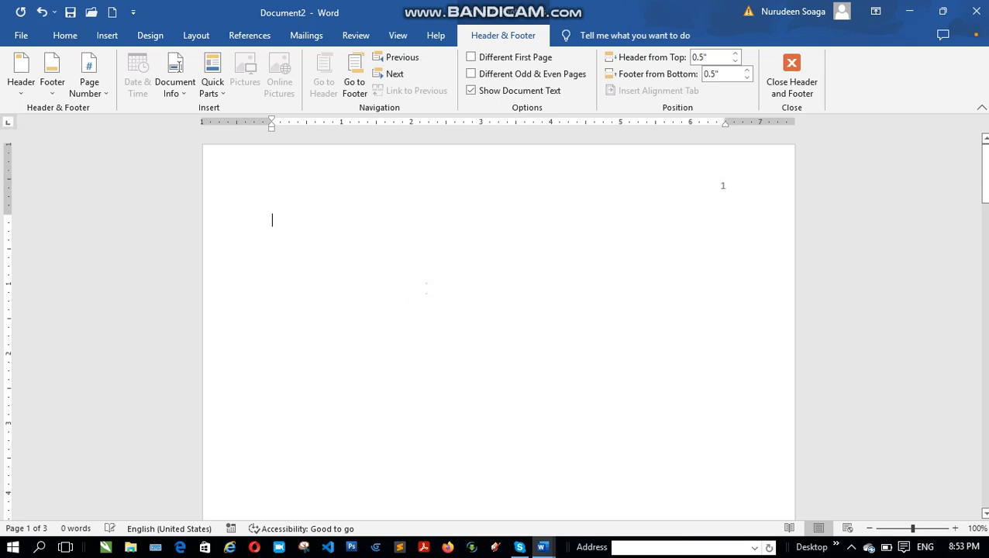
scroll(438, 296, "down", 6)
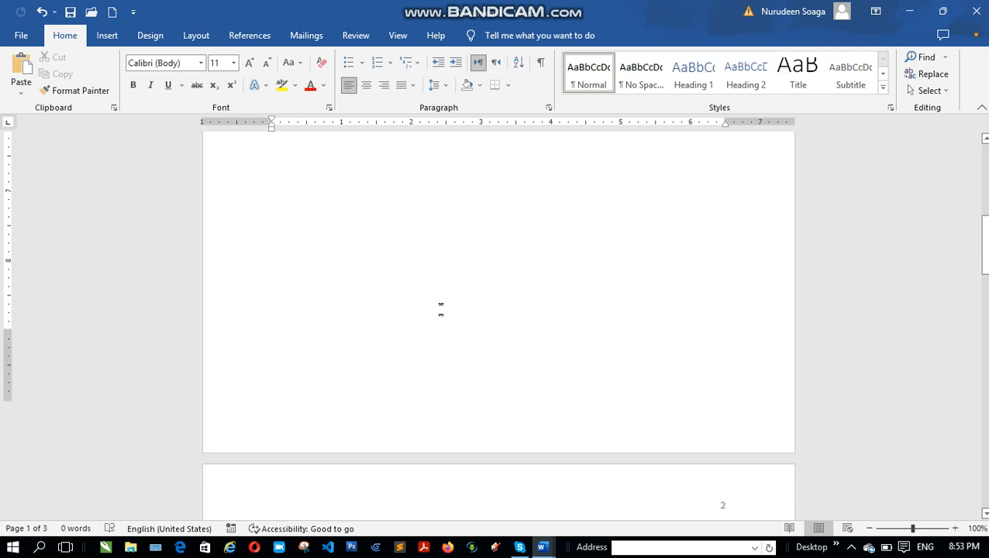
scroll(442, 319, "down", 15)
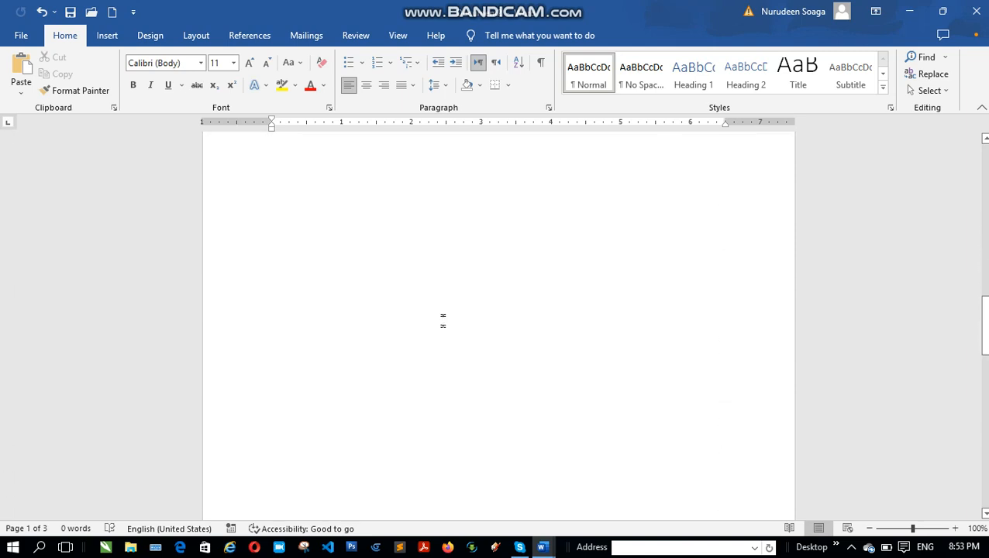
scroll(441, 333, "down", 3)
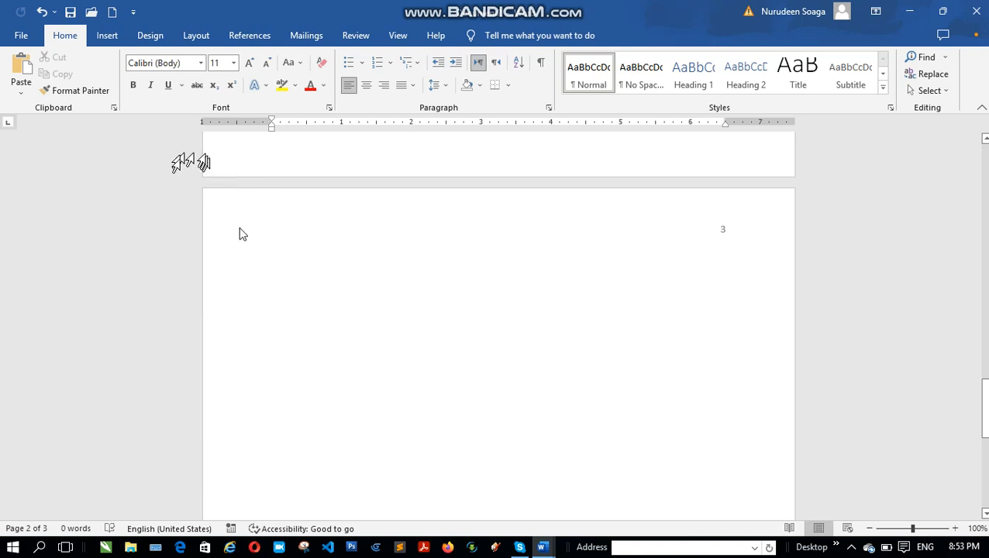
Step: Insert a Blank (Three Columns) footer into the document
left_click(111, 40)
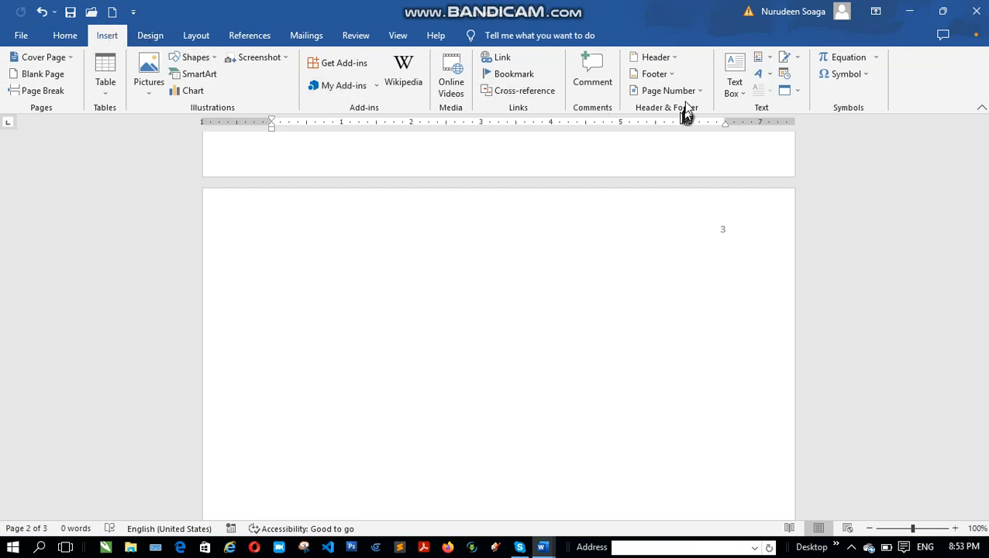
left_click(651, 76)
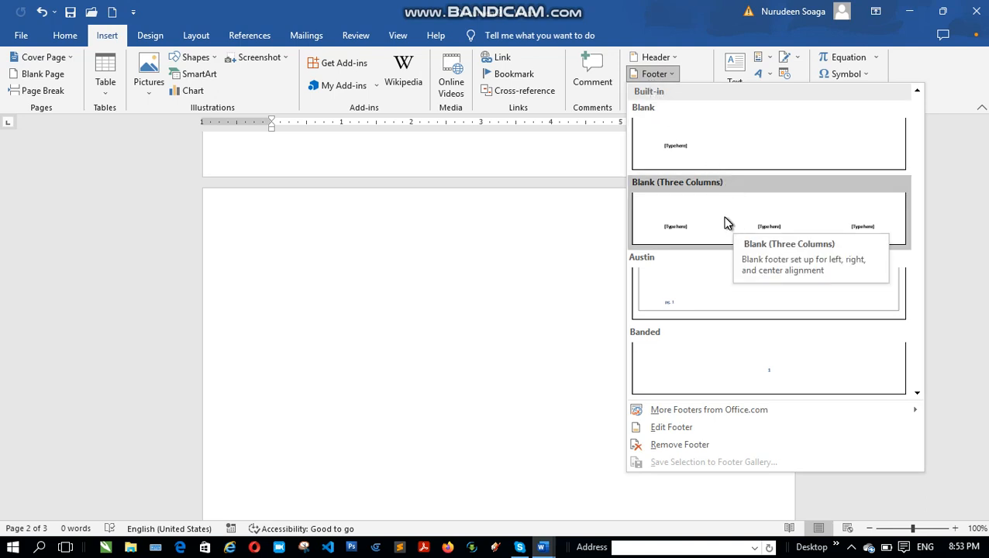
left_click_drag(707, 219, 673, 223)
left_click(672, 225)
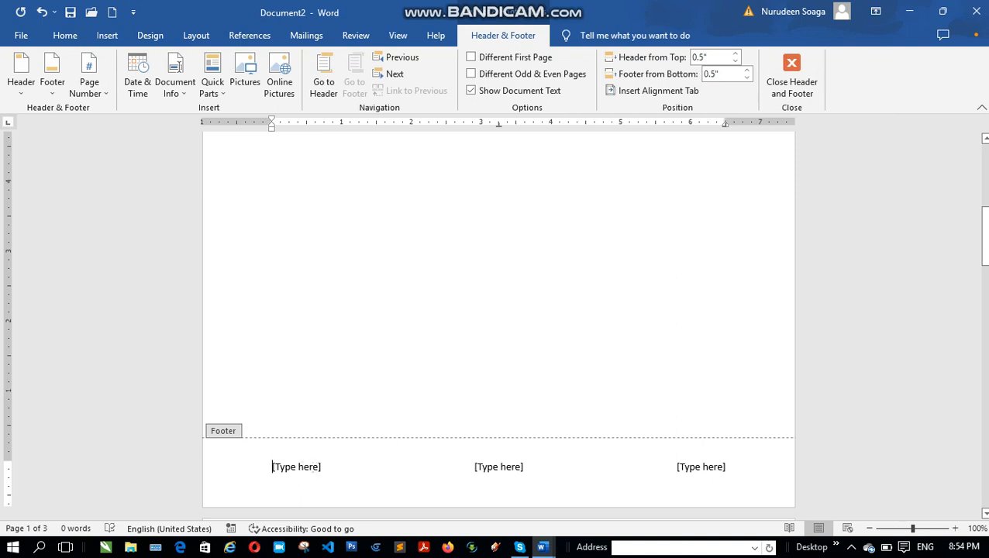
Step: Replace the first placeholder of the three-column footer with the author's full name
left_click(317, 467)
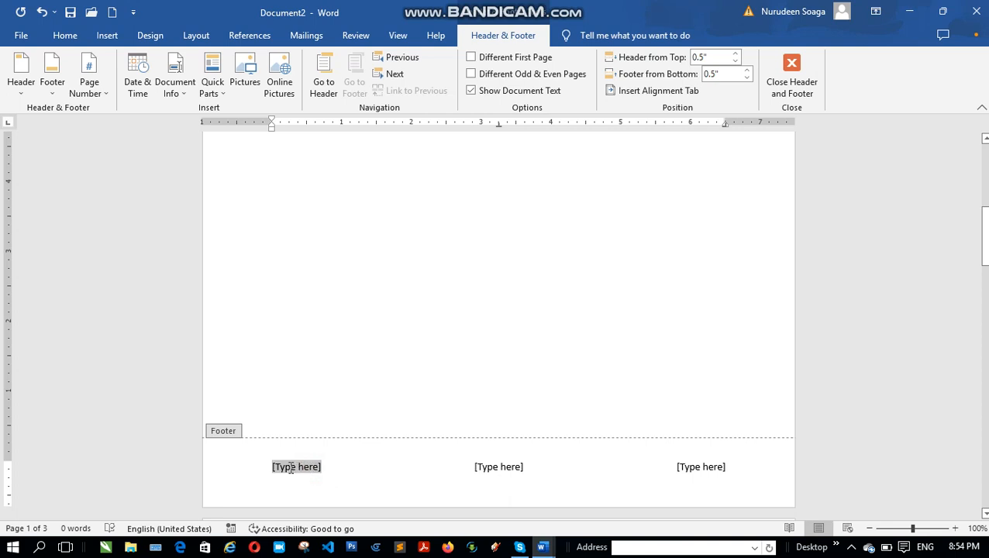
left_click(286, 456)
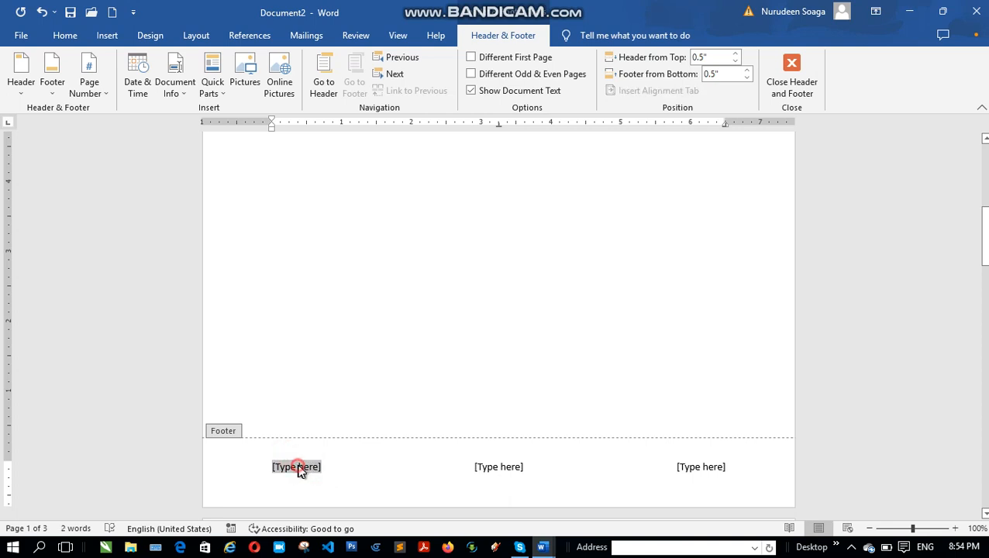
left_click(380, 461)
left_click(496, 466)
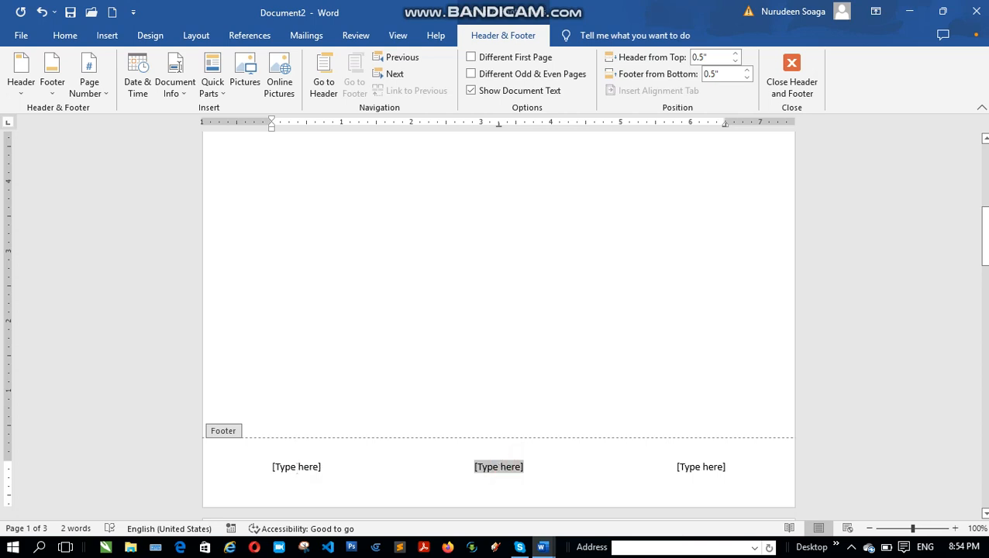
left_click(297, 467)
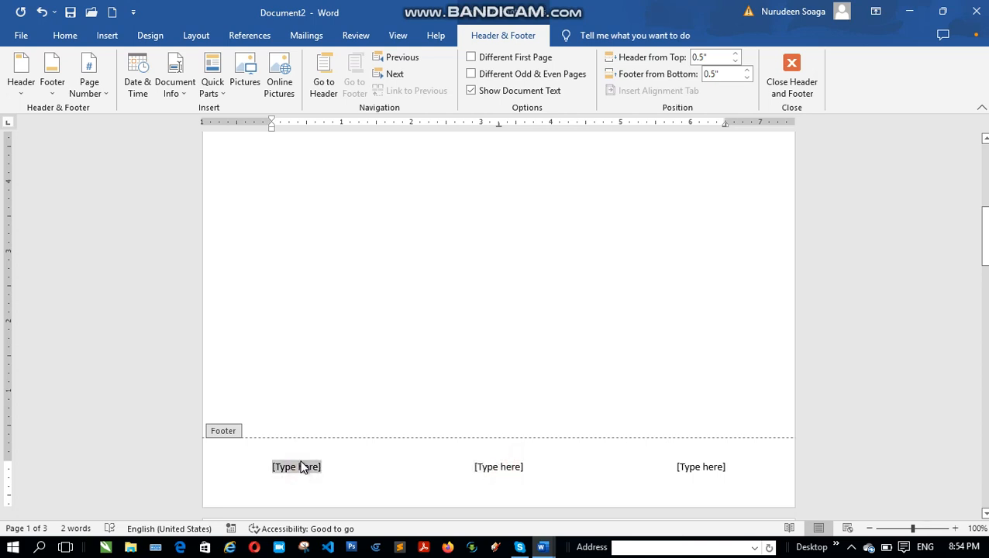
type("soaga")
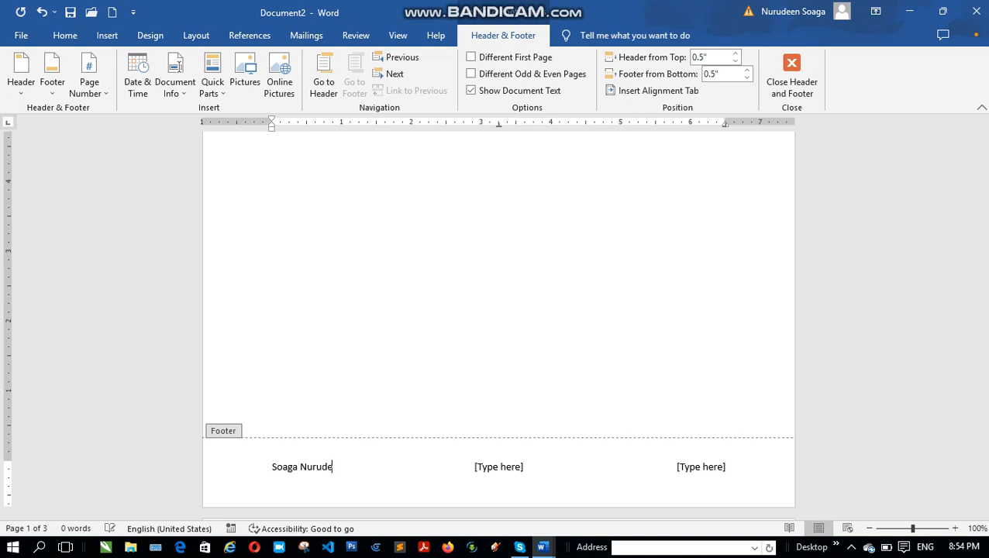
Step: Insert a page number at the top of the page in the Plain Number 2 style
left_click(489, 468)
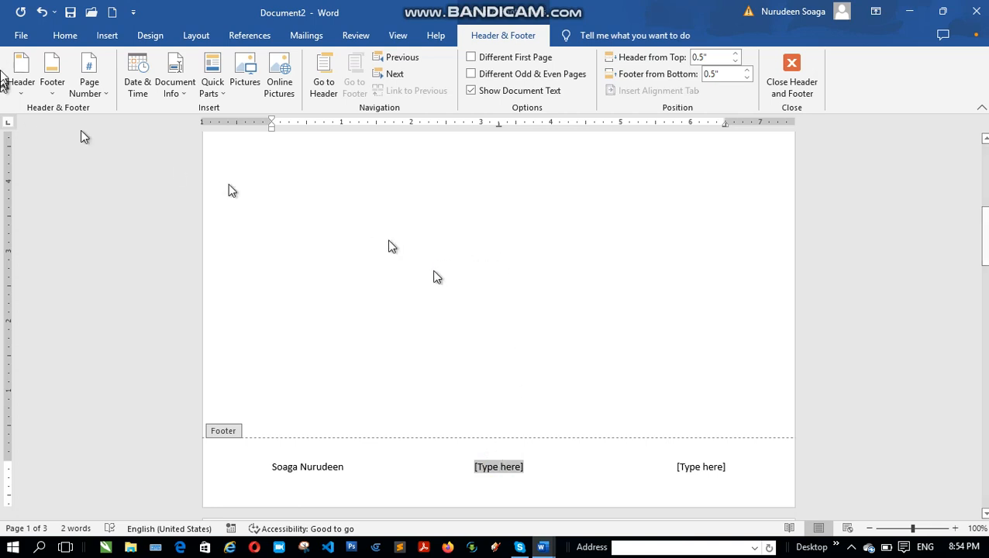
left_click(99, 92)
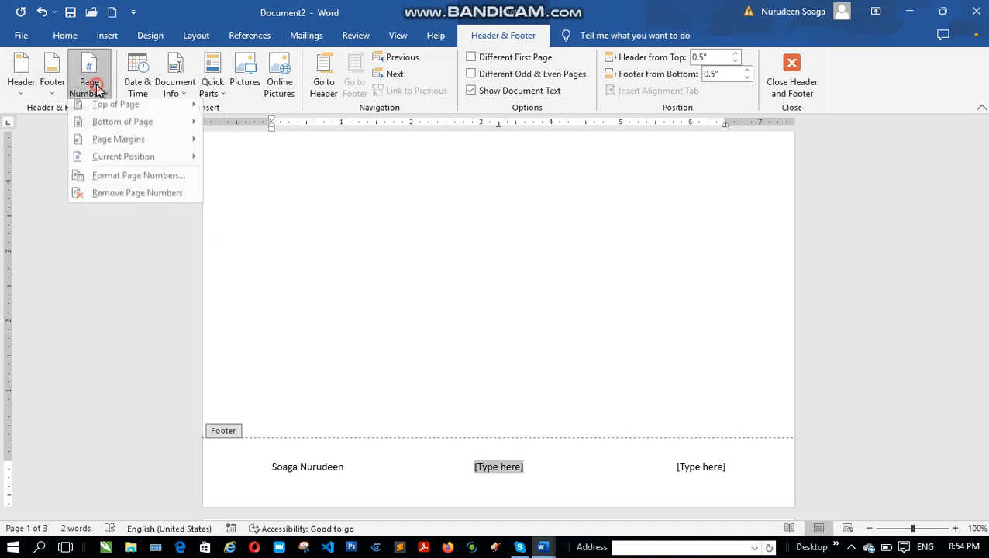
mouse_move(110, 111)
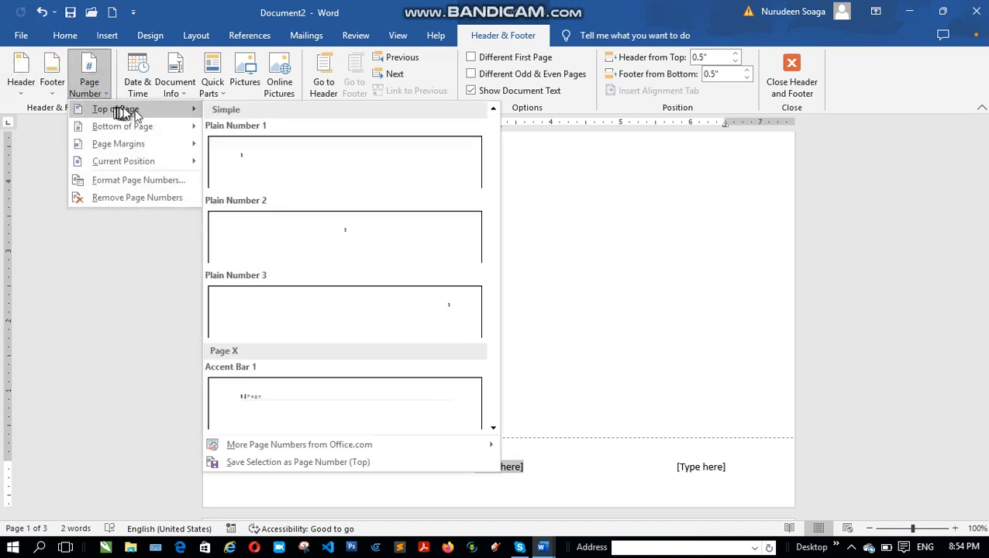
left_click(357, 245)
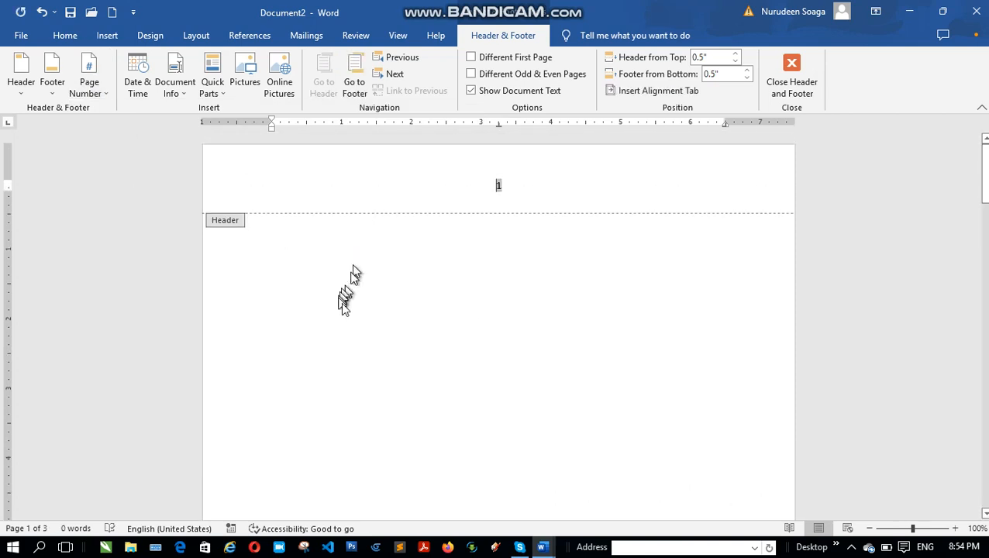
Step: Fill the first page's middle footer placeholder with "Training" and the last one with "Face1"
scroll(413, 289, "down", 10)
scroll(413, 289, "down", 3)
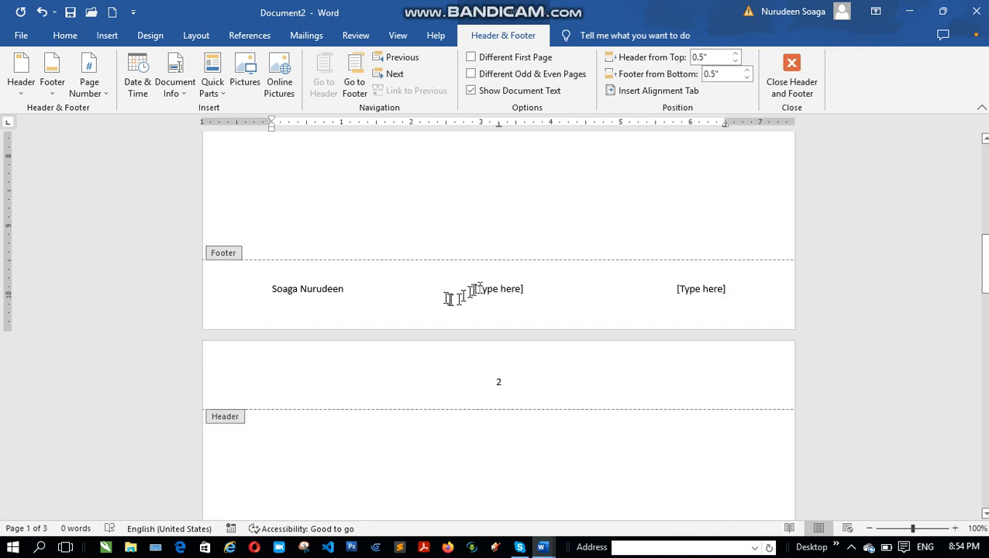
left_click(504, 288)
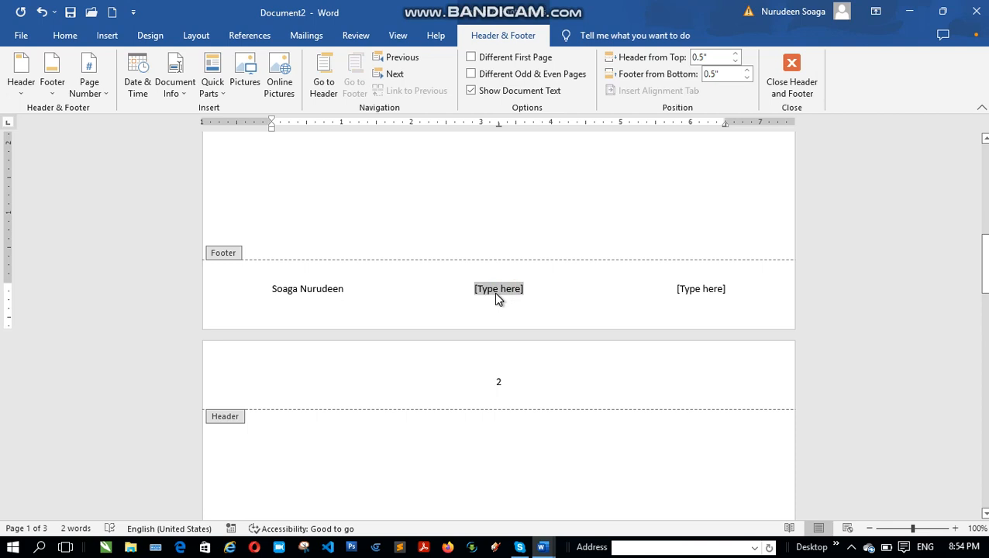
type("Tra")
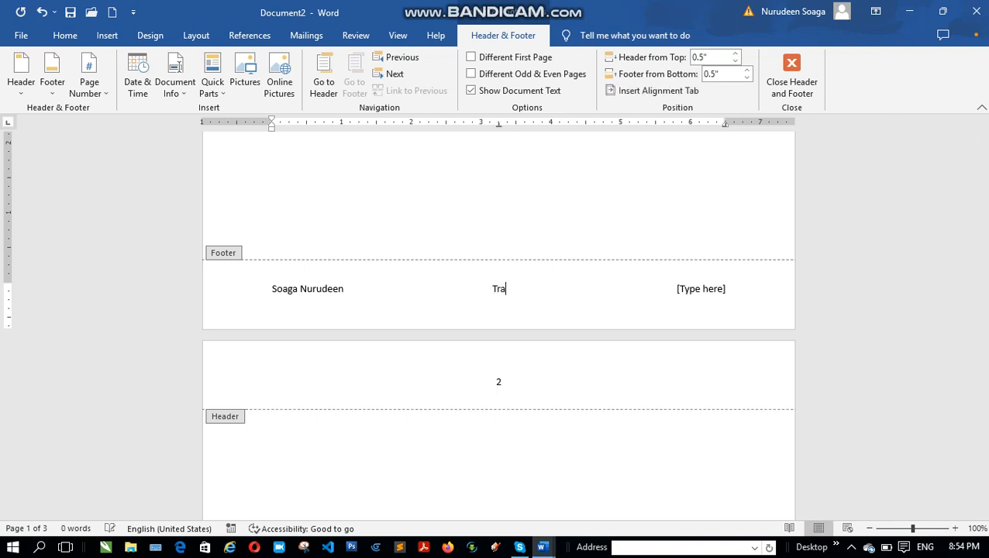
type("ining")
left_click(698, 290)
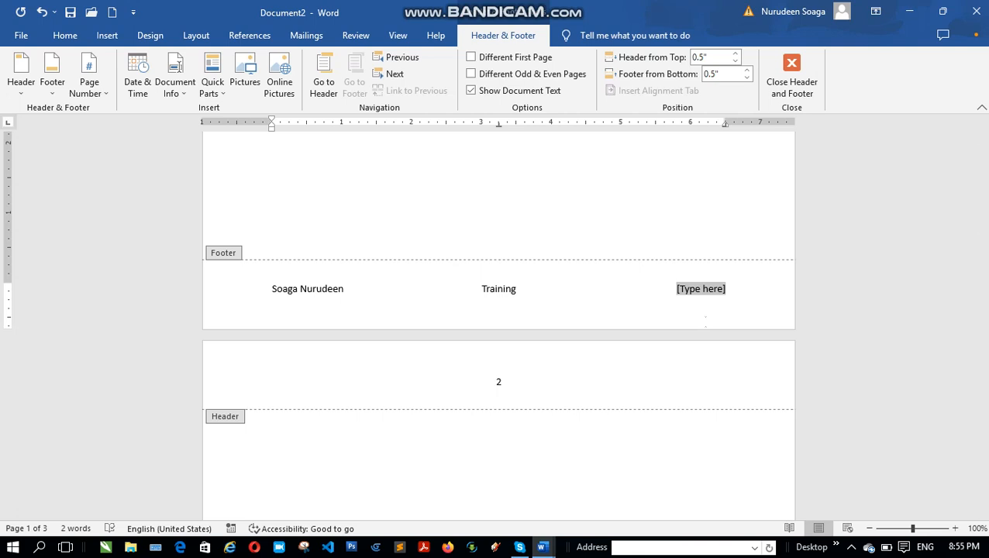
type("Face")
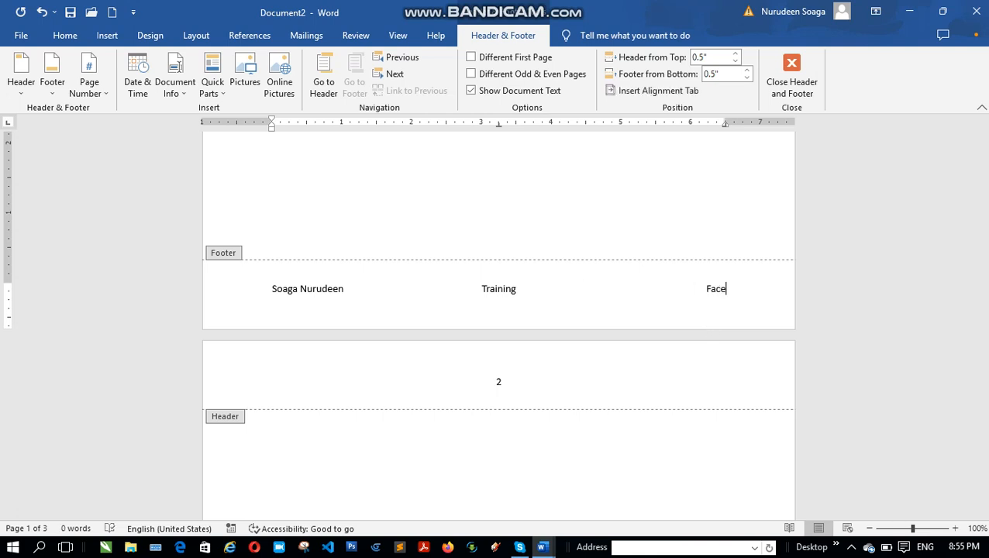
type("1")
Step: Close the footer and check the page numbers and footer text through to the end of the last page
double_click(438, 164)
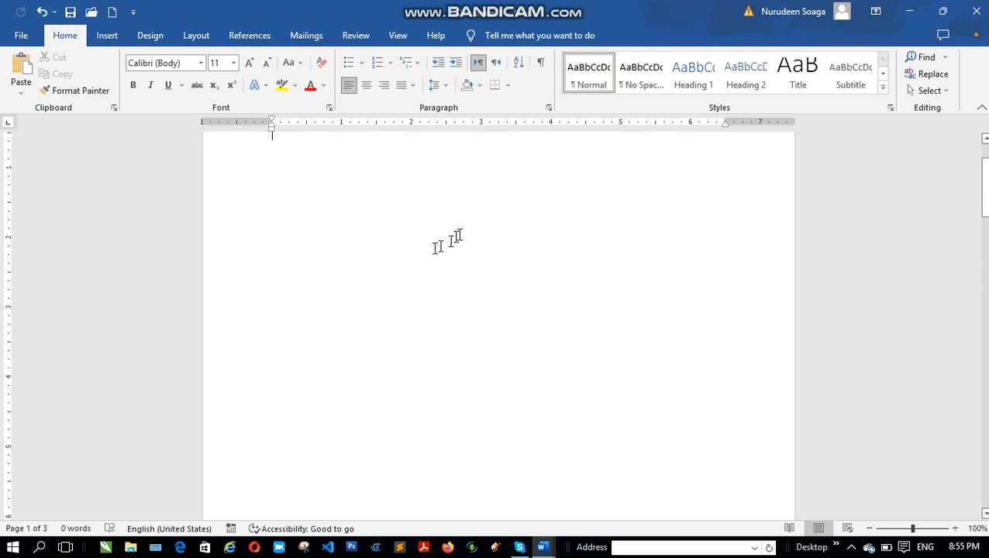
scroll(434, 250, "down", 10)
scroll(439, 259, "down", 5)
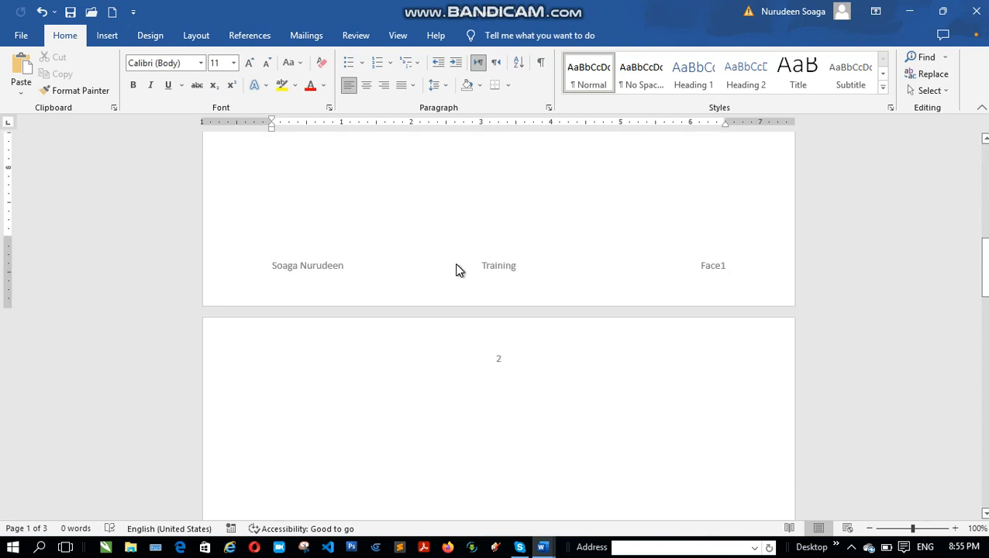
scroll(462, 267, "down", 5)
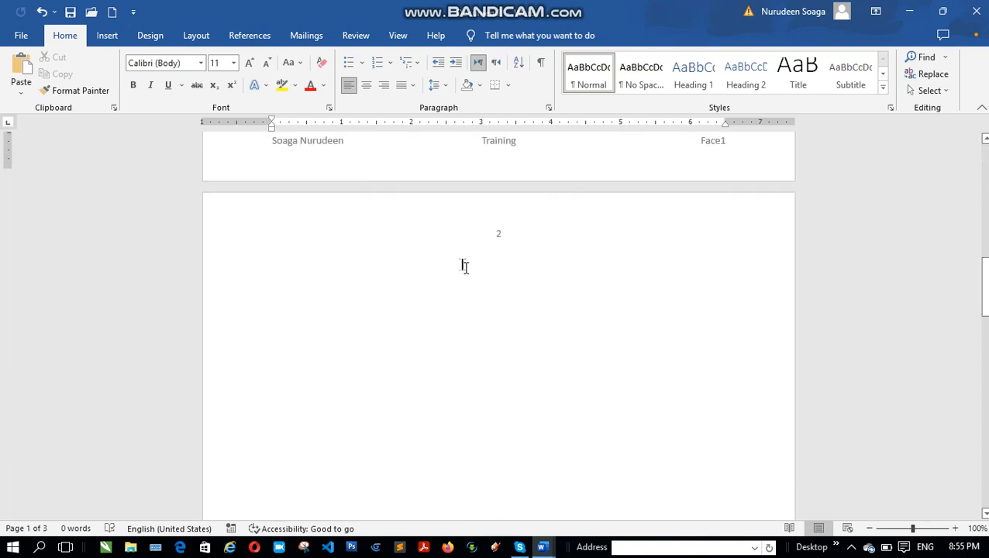
scroll(466, 267, "down", 10)
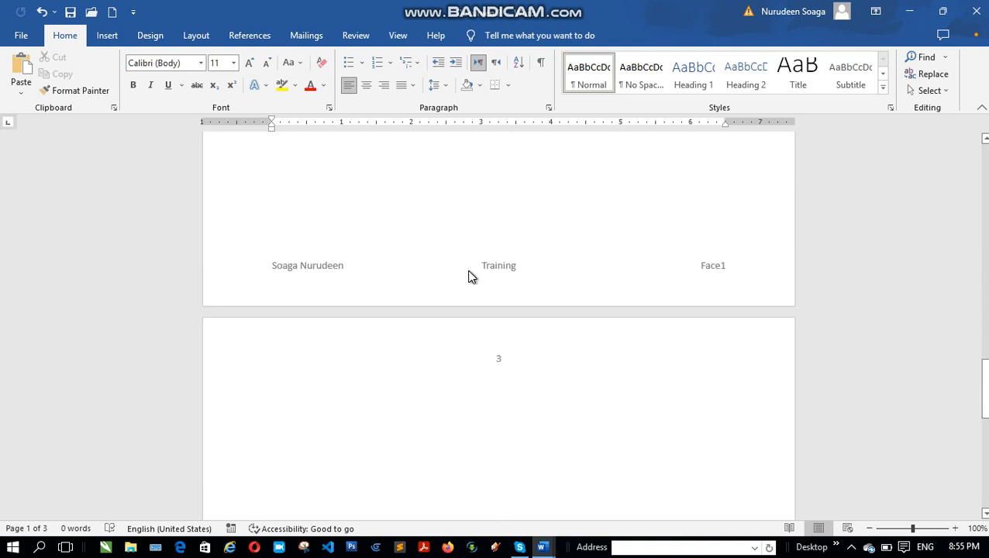
scroll(472, 275, "down", 8)
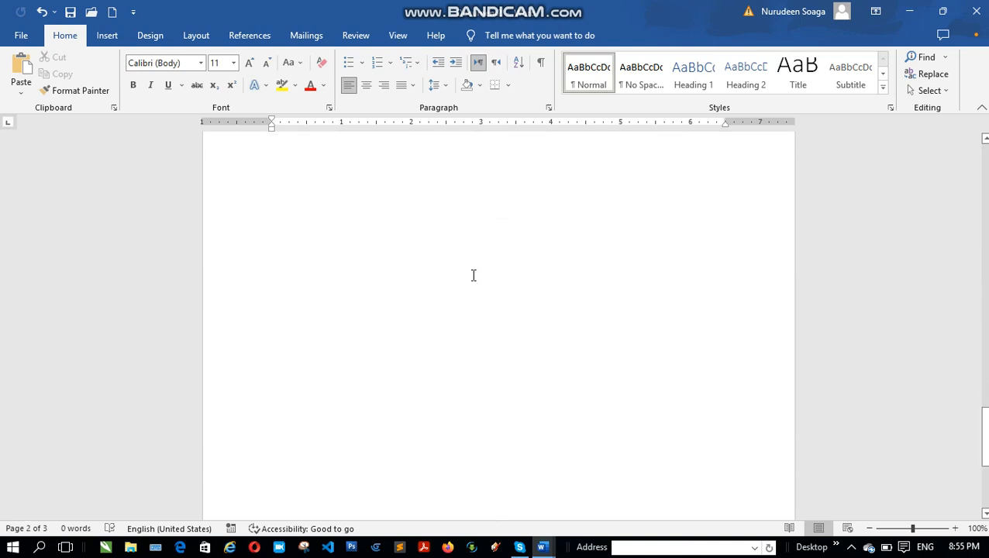
scroll(476, 276, "down", 8)
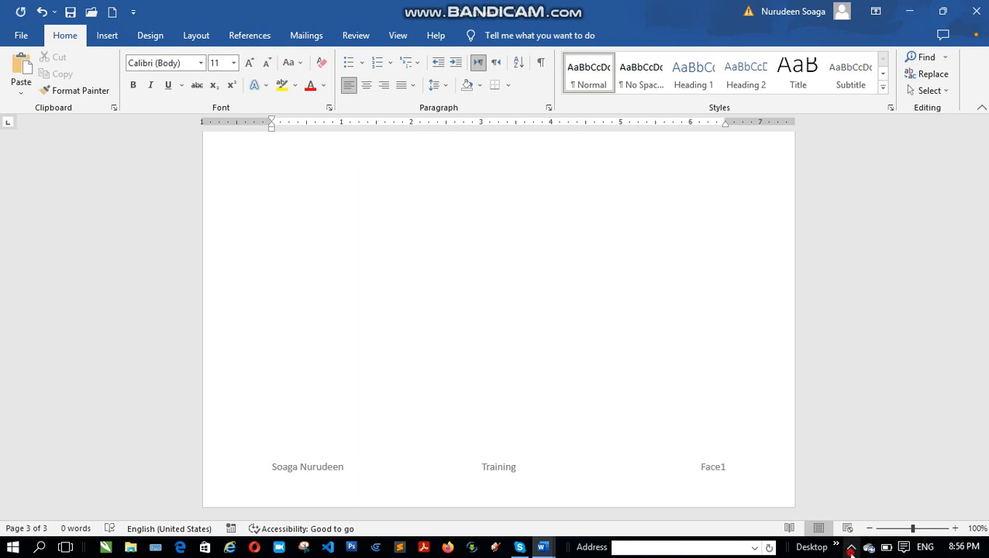
left_click(850, 547)
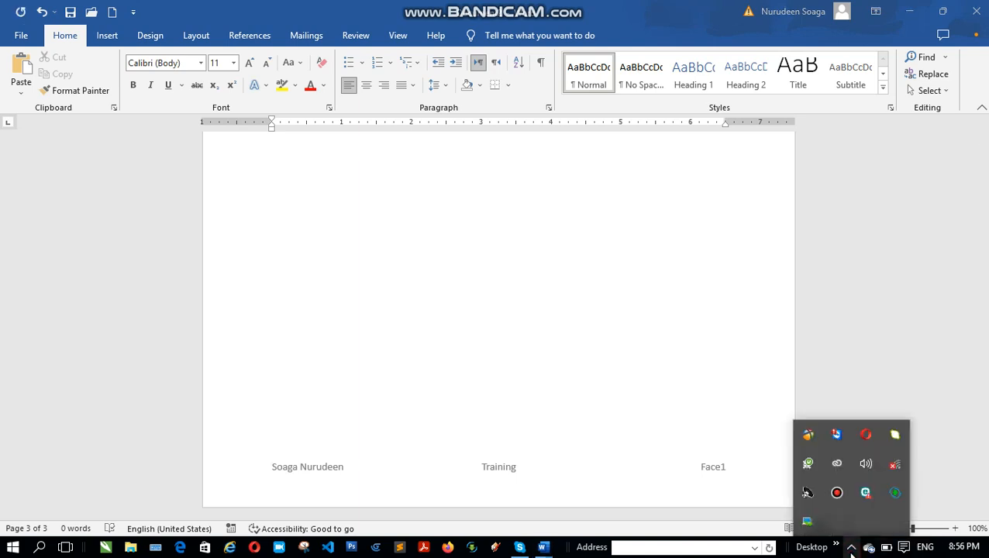
scroll(618, 358, "up", 3)
left_click(619, 359)
Step: Return to the first page and open its header for editing
scroll(601, 345, "up", 15)
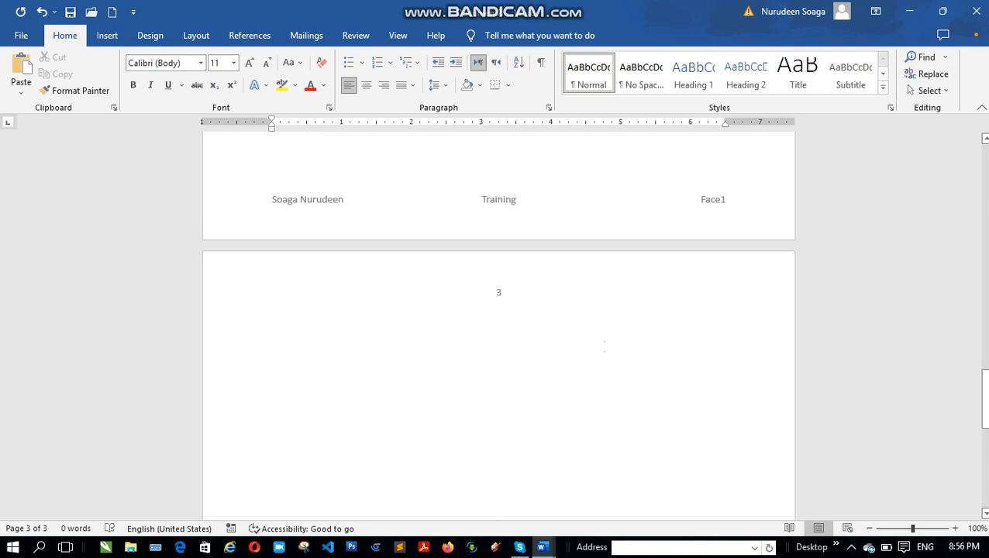
scroll(594, 342, "up", 10)
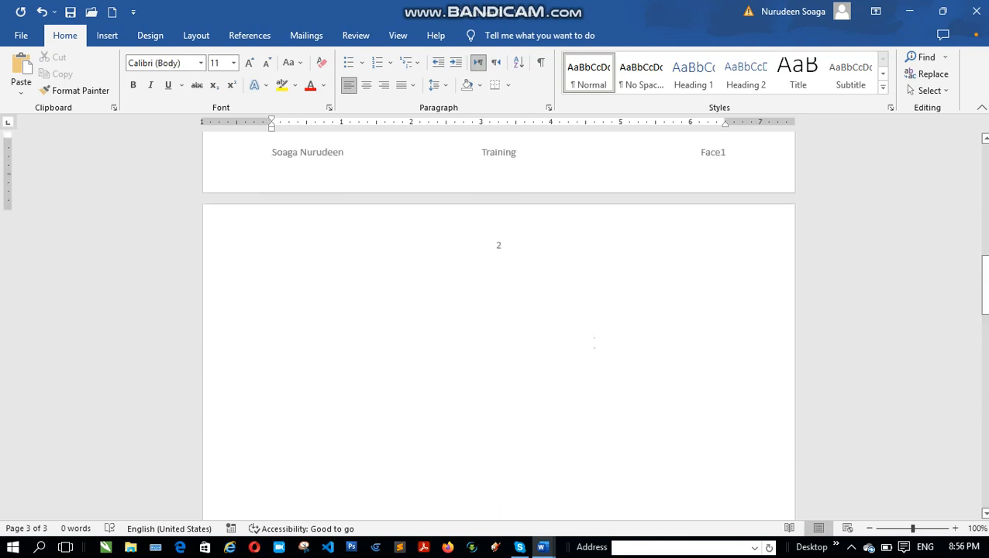
scroll(598, 347, "up", 12)
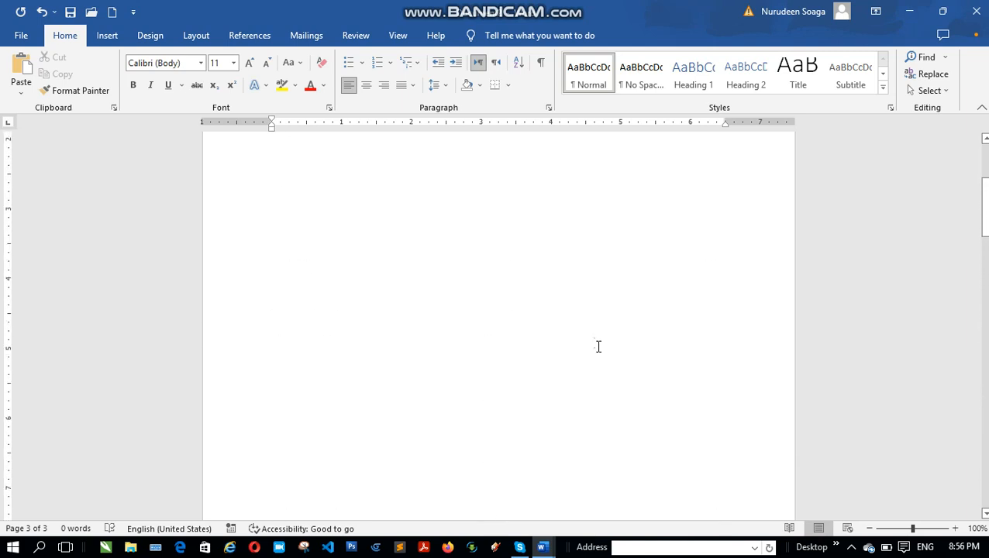
left_click(306, 192)
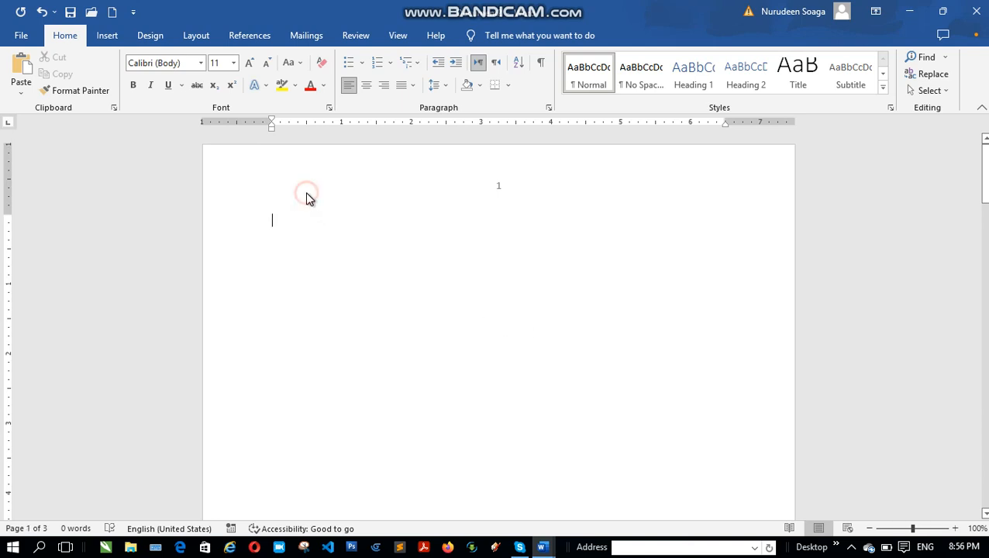
left_click(314, 190)
double_click(313, 190)
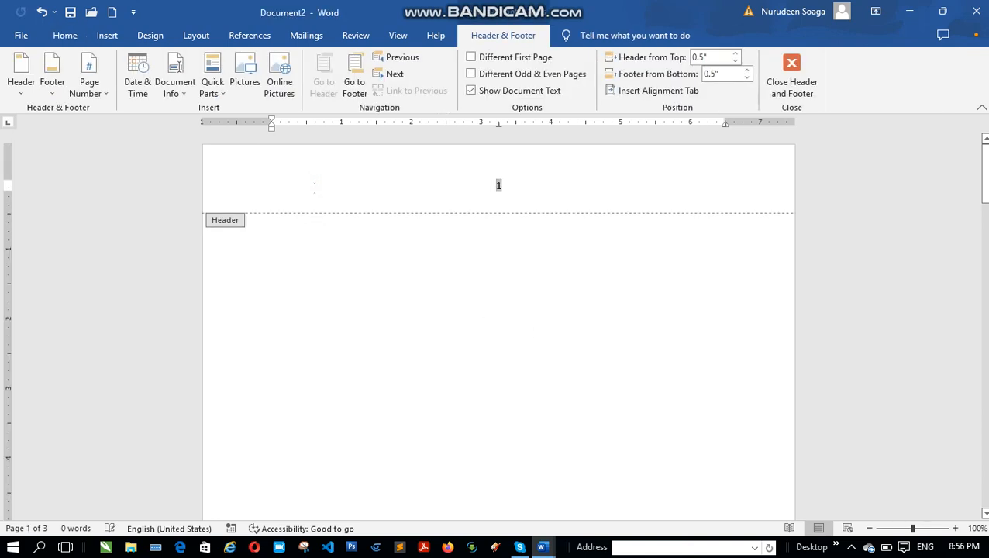
left_click(308, 188)
Step: Insert the picture ttt.jpg from the Pictures folder into the header and stretch it horizontally into a wide banner
left_click(106, 38)
left_click(148, 77)
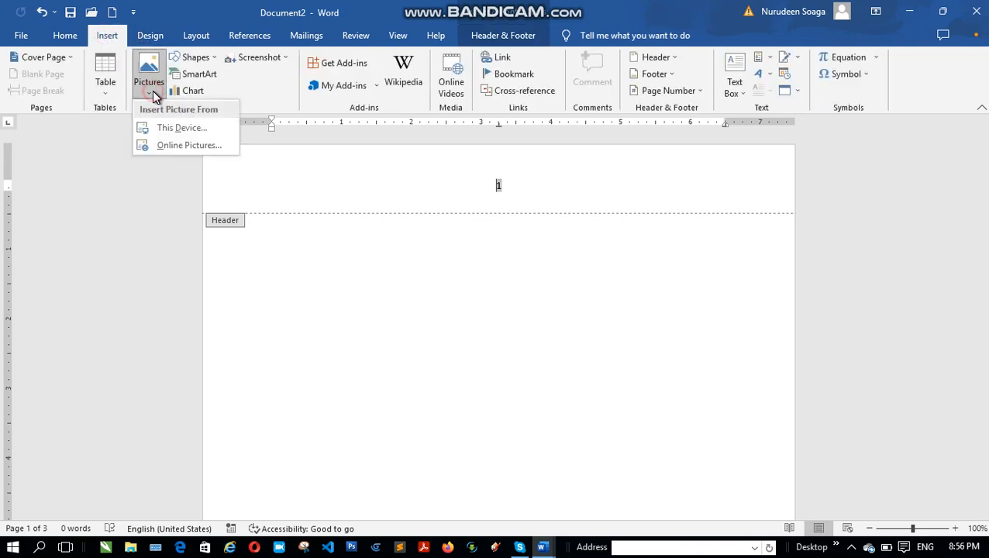
left_click(175, 131)
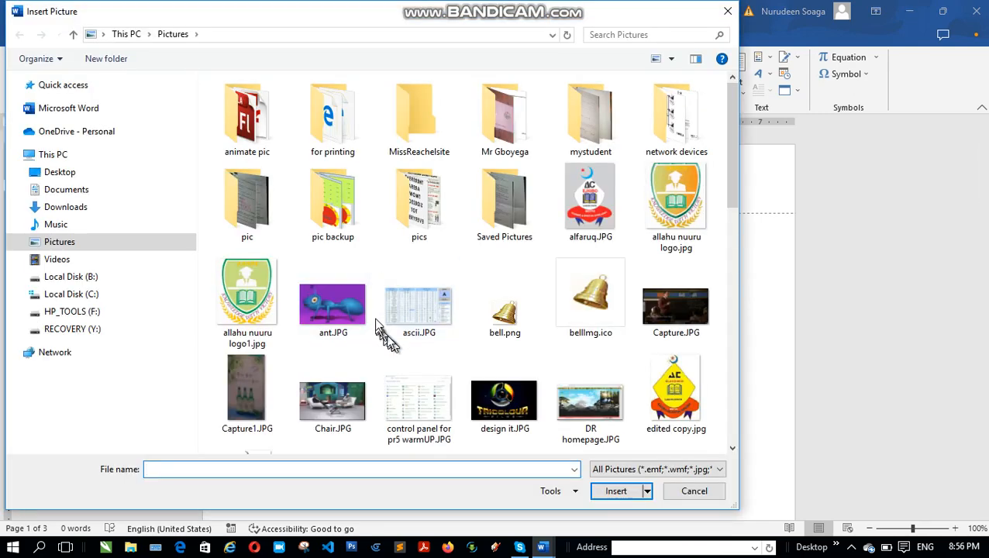
scroll(610, 348, "down", 3)
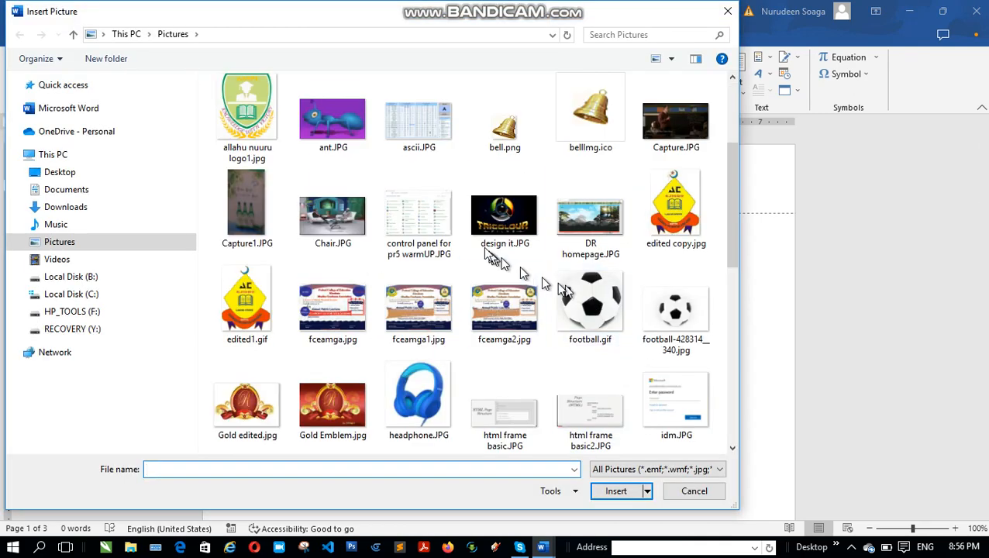
scroll(481, 233, "down", 10)
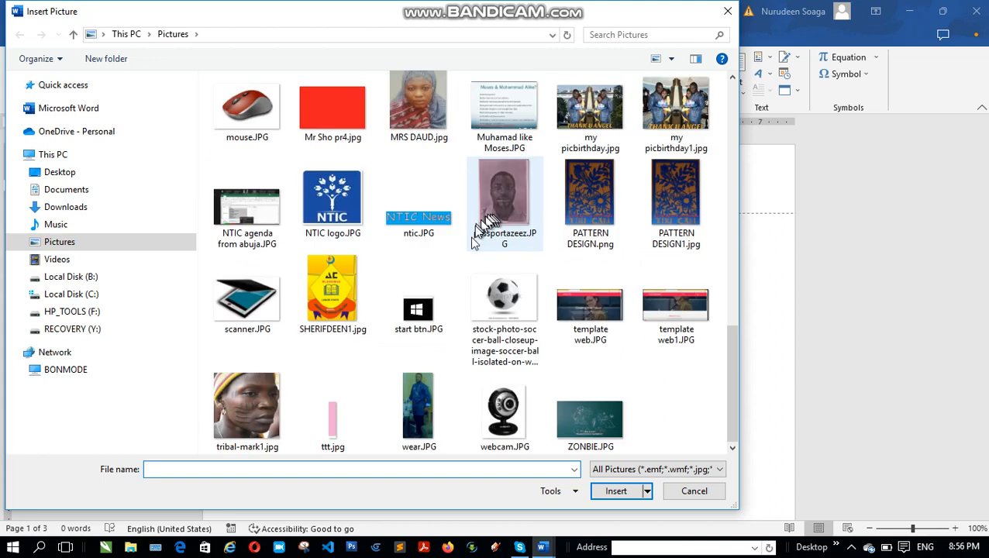
left_click(338, 426)
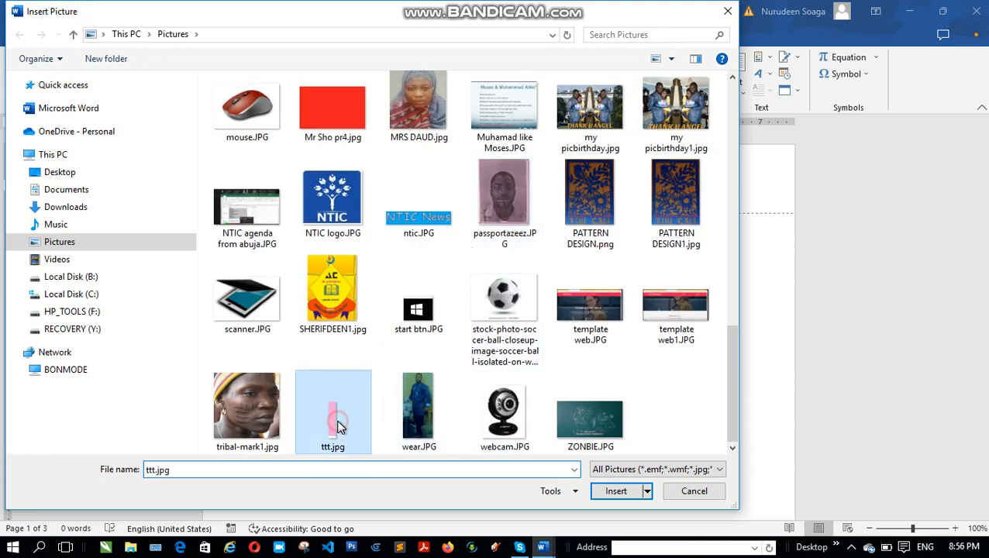
left_click(610, 493)
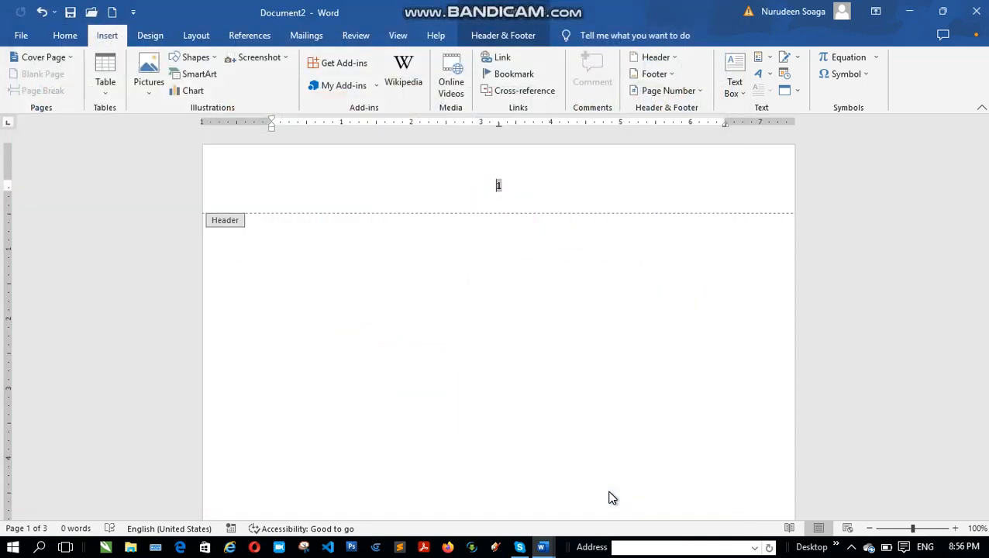
left_click_drag(501, 203, 978, 228)
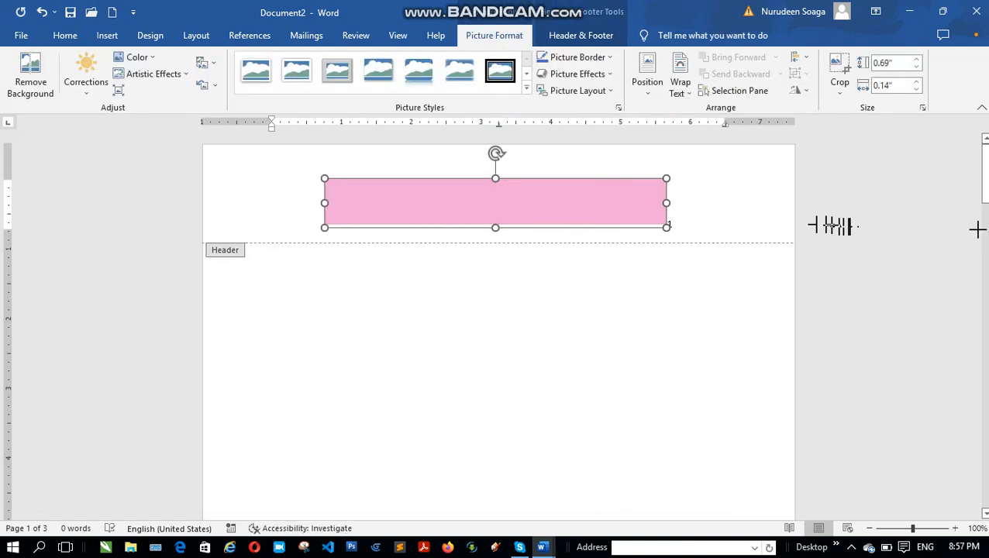
Step: Close the header and check the banner picture and page numbers on the following pages through to page 3
left_click(464, 386)
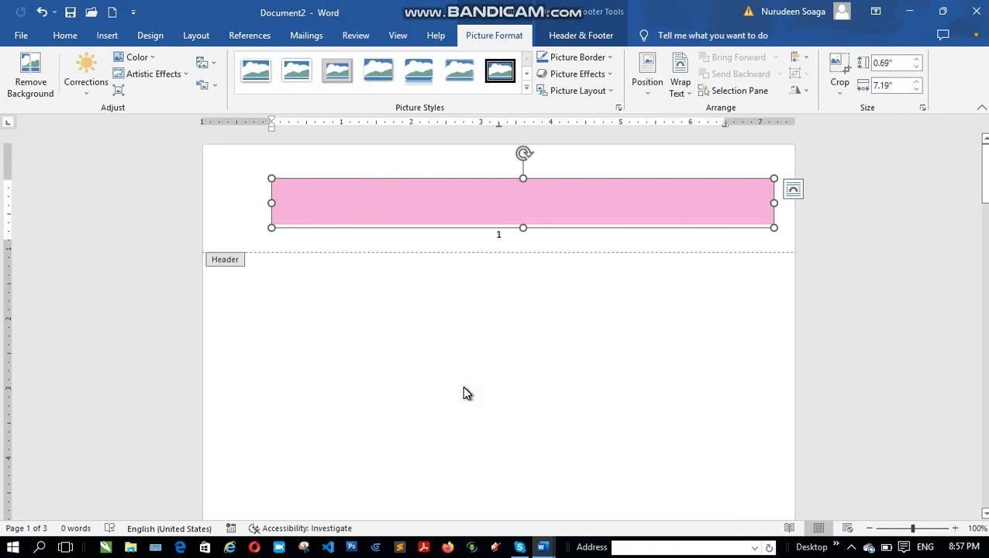
left_click(437, 394)
left_click(437, 393)
scroll(422, 374, "down", 10)
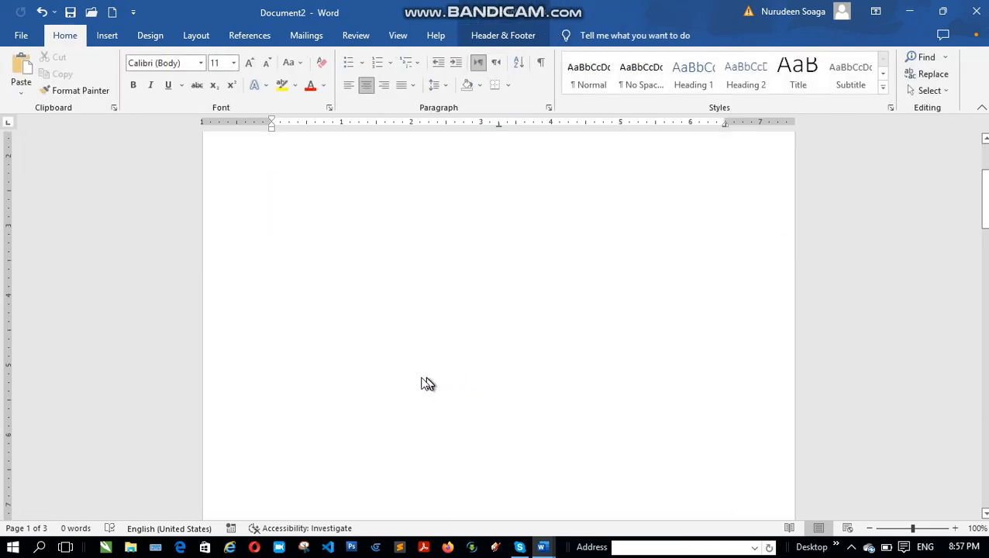
scroll(425, 377, "down", 5)
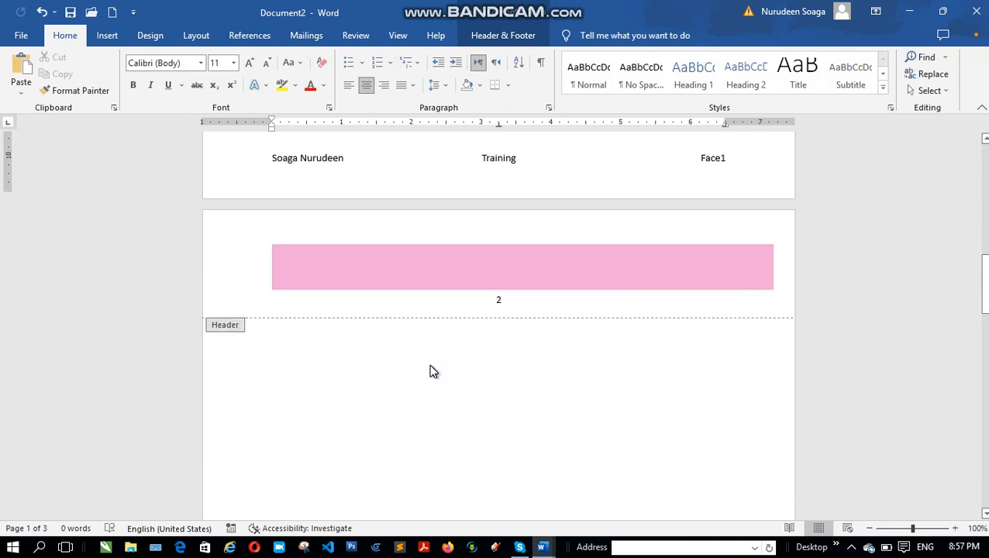
double_click(410, 410)
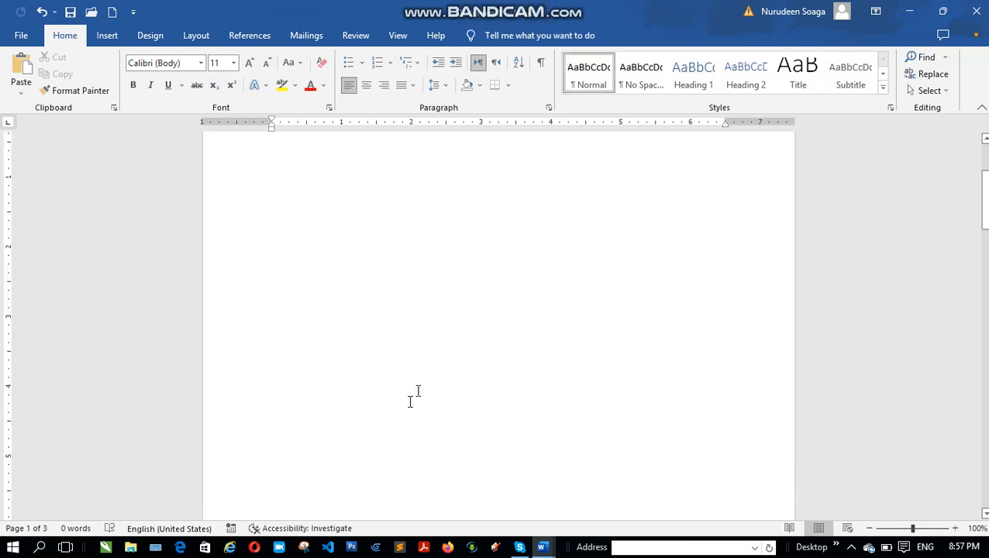
scroll(417, 389, "down", 10)
scroll(397, 408, "down", 7)
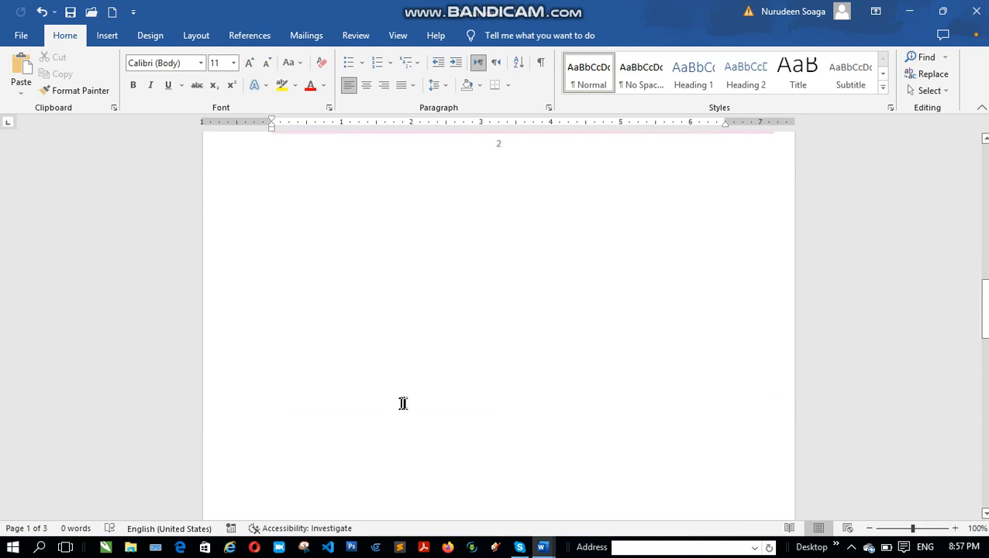
scroll(407, 409, "down", 4)
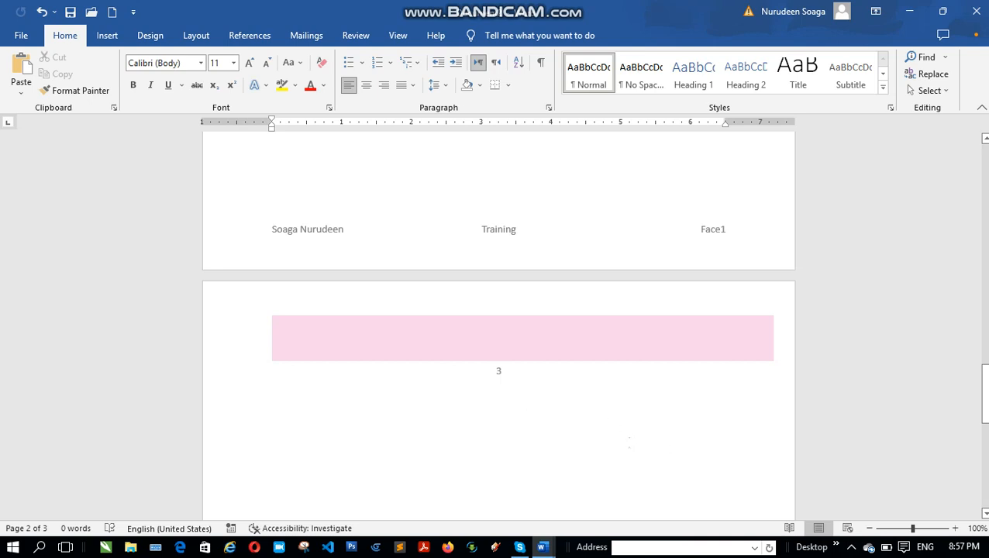
left_click(591, 498)
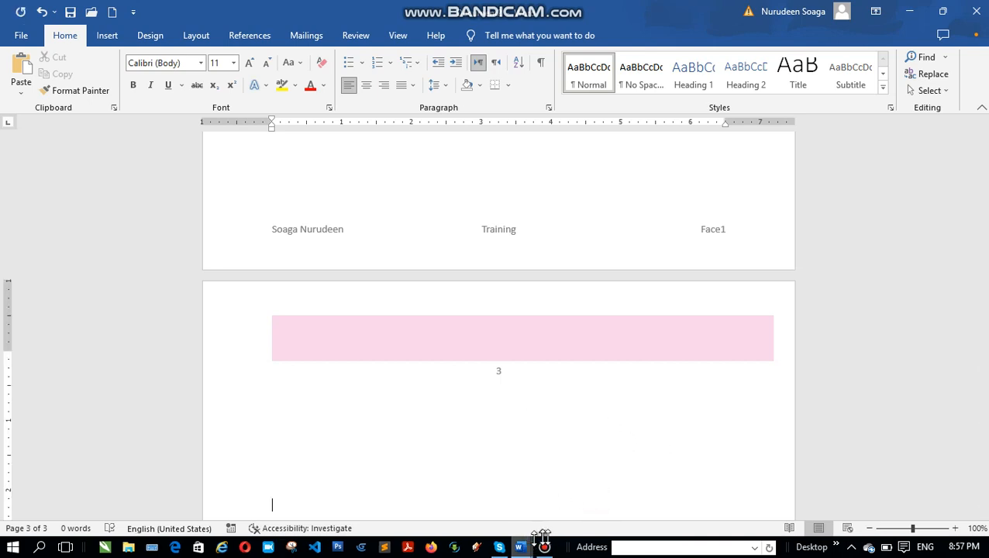
Step: Switch to the open Document1 file containing the Microsoft Word topic lists
mouse_move(519, 551)
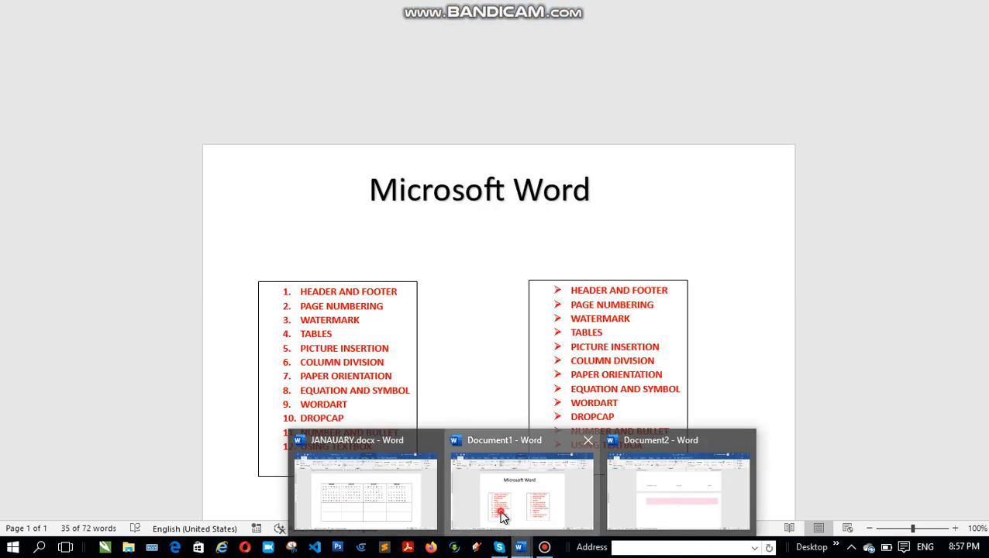
left_click(503, 518)
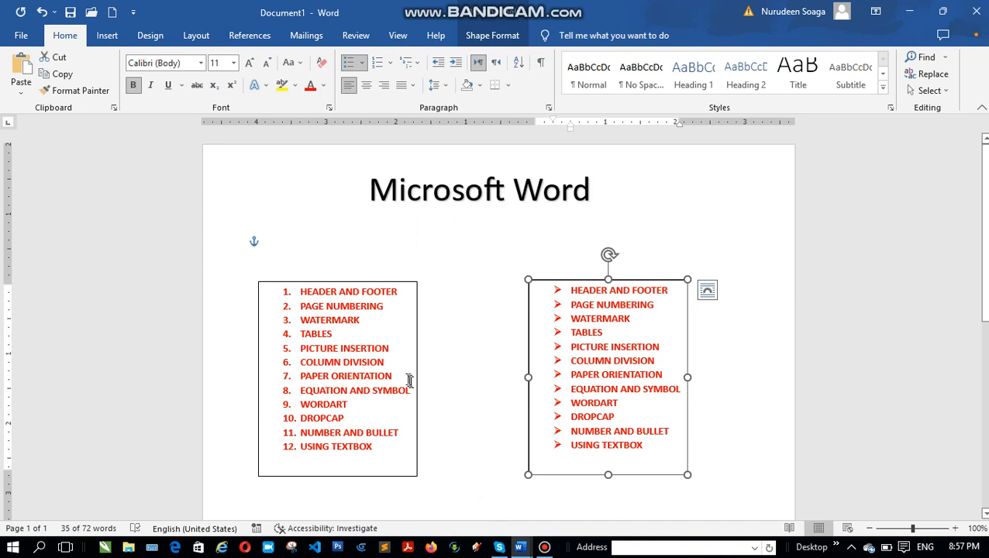